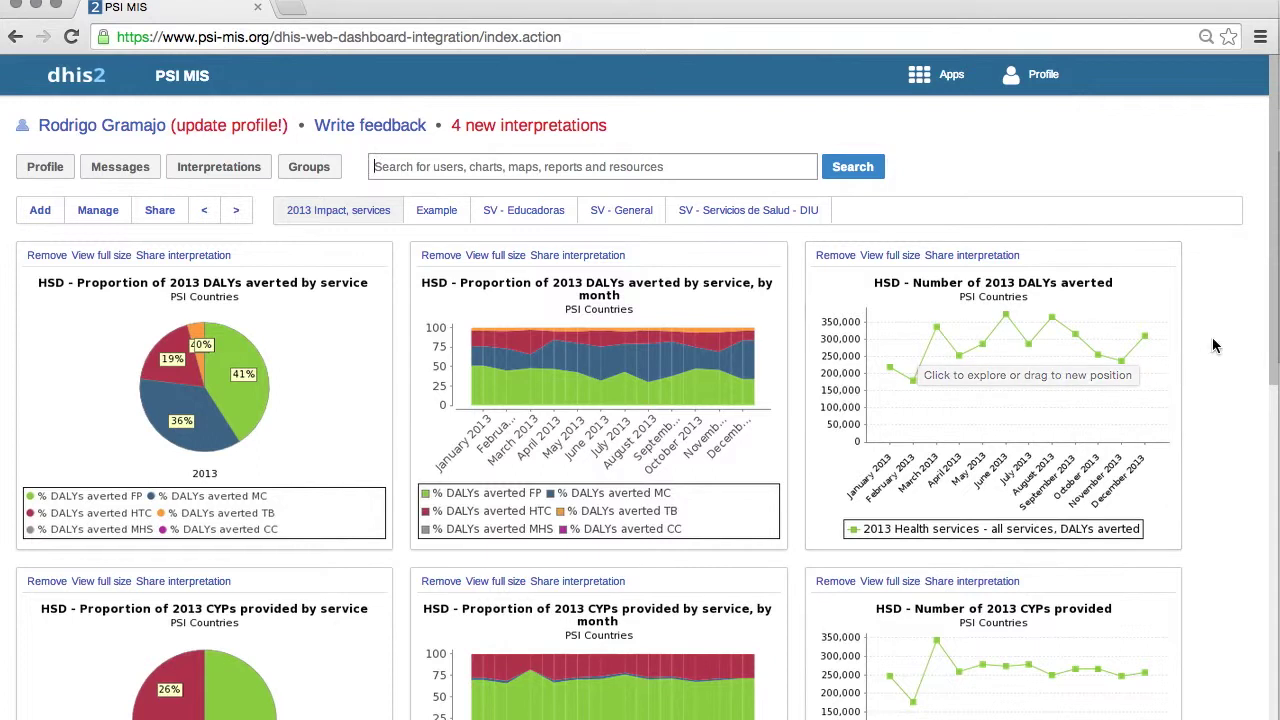
Step: Open the Data Visualizer app from the PSI MIS dashboard
{"action": "scroll", "coordinate": [1214, 345], "scroll_direction": "down", "scroll_amount": 1}
{"action": "scroll", "coordinate": [1214, 345], "scroll_direction": "down", "scroll_amount": 4}
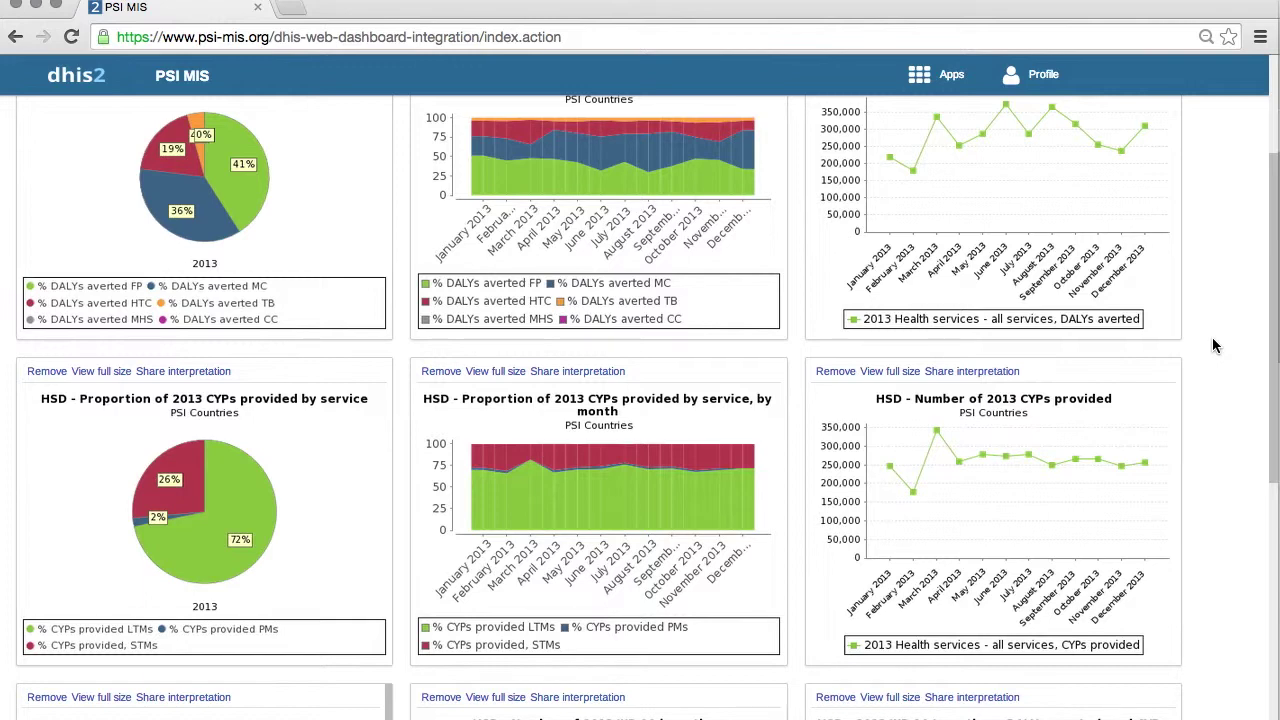
{"action": "scroll", "coordinate": [1212, 345], "scroll_direction": "up", "scroll_amount": 5}
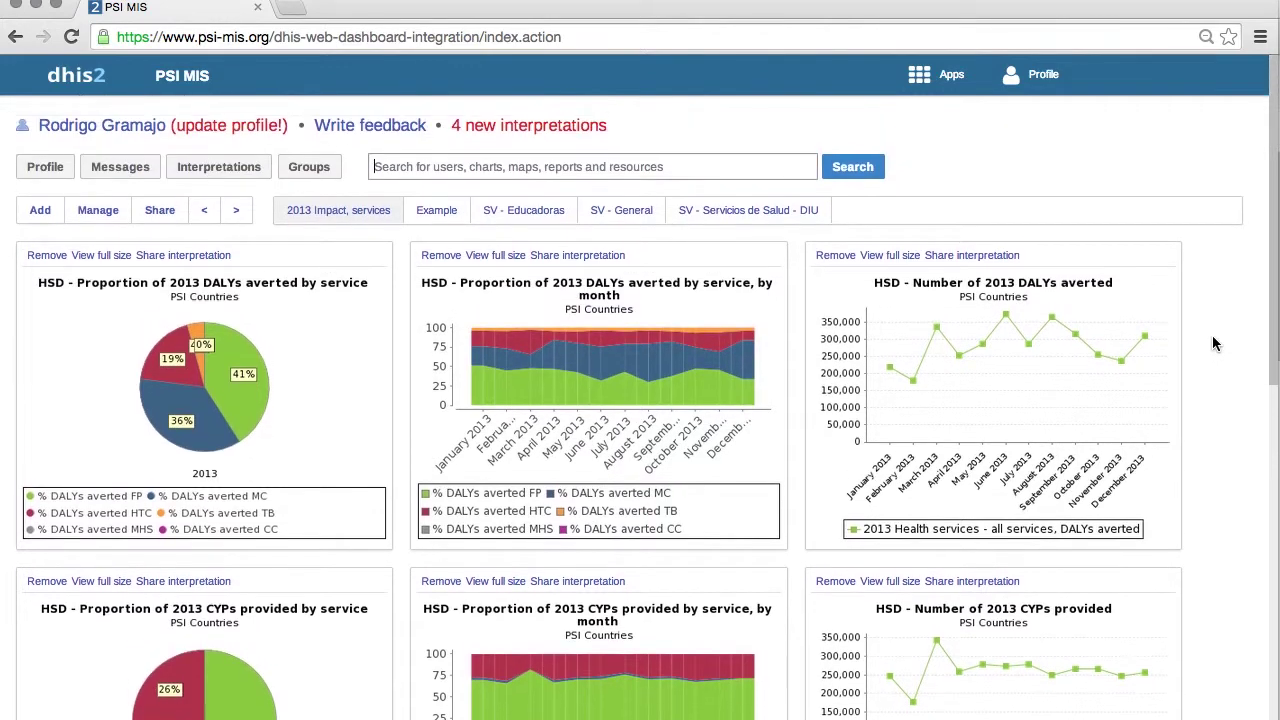
{"action": "left_click", "coordinate": [920, 77]}
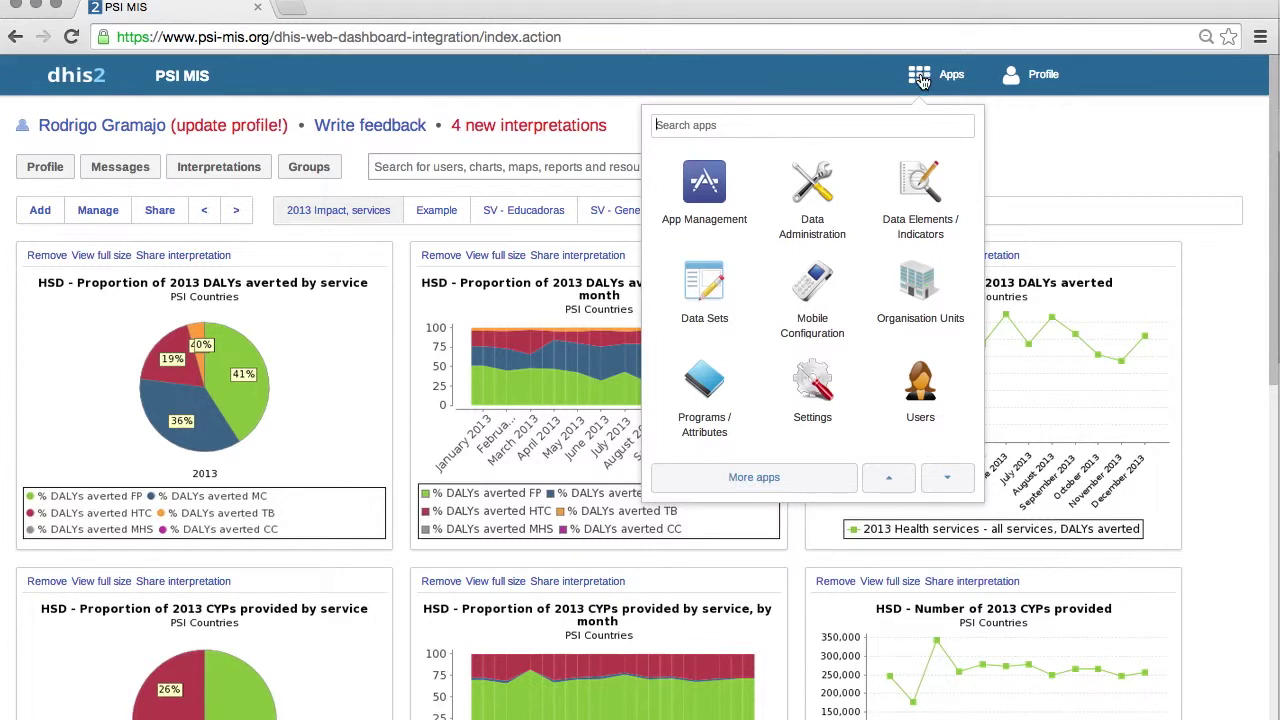
{"action": "scroll", "coordinate": [813, 262], "scroll_direction": "down", "scroll_amount": 2}
{"action": "scroll", "coordinate": [813, 262], "scroll_direction": "down", "scroll_amount": 4}
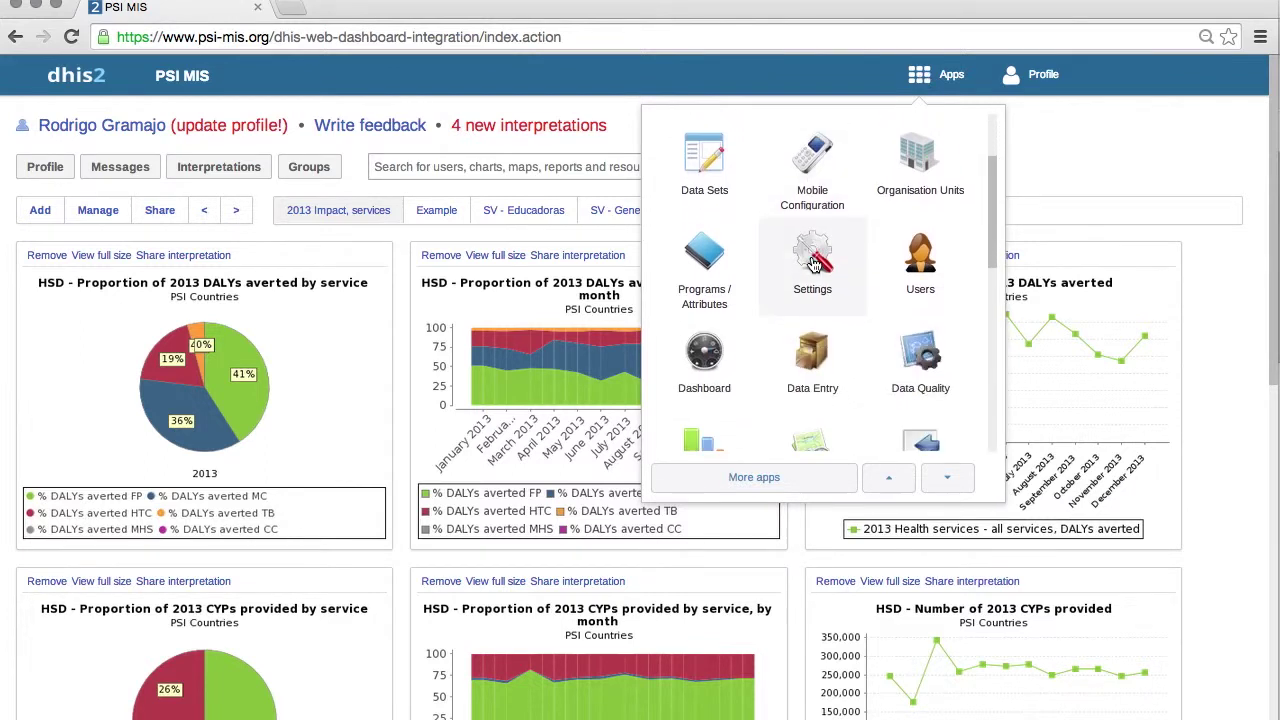
{"action": "left_click", "coordinate": [712, 388]}
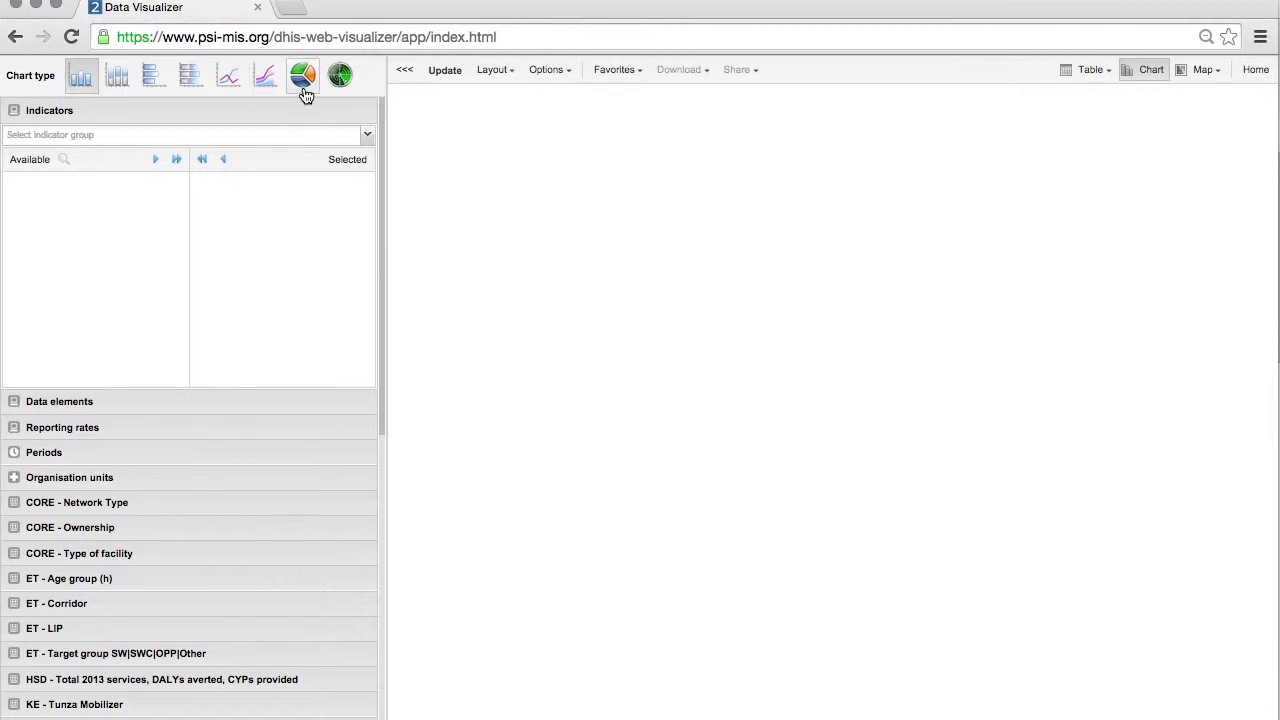
Step: Set the chart type to column and load the data element group "HSD - 2013 Health services data - FP"
{"action": "left_click", "coordinate": [115, 82]}
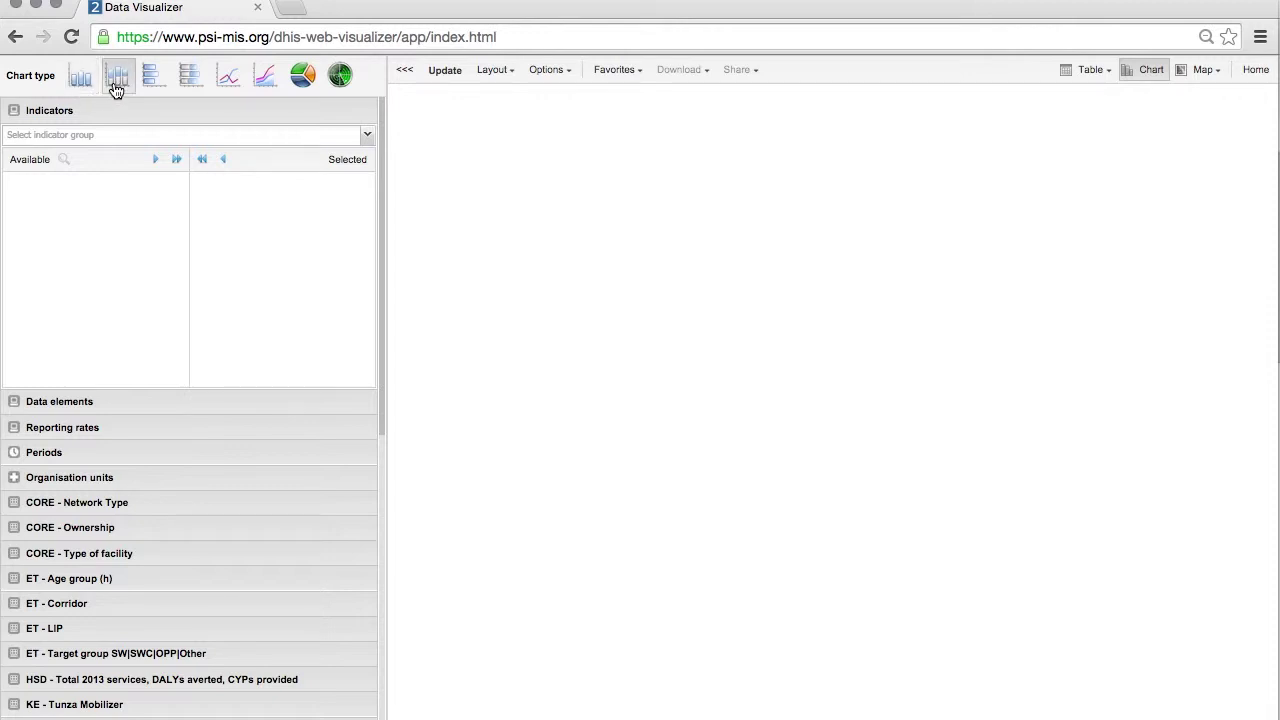
{"action": "left_click", "coordinate": [92, 83]}
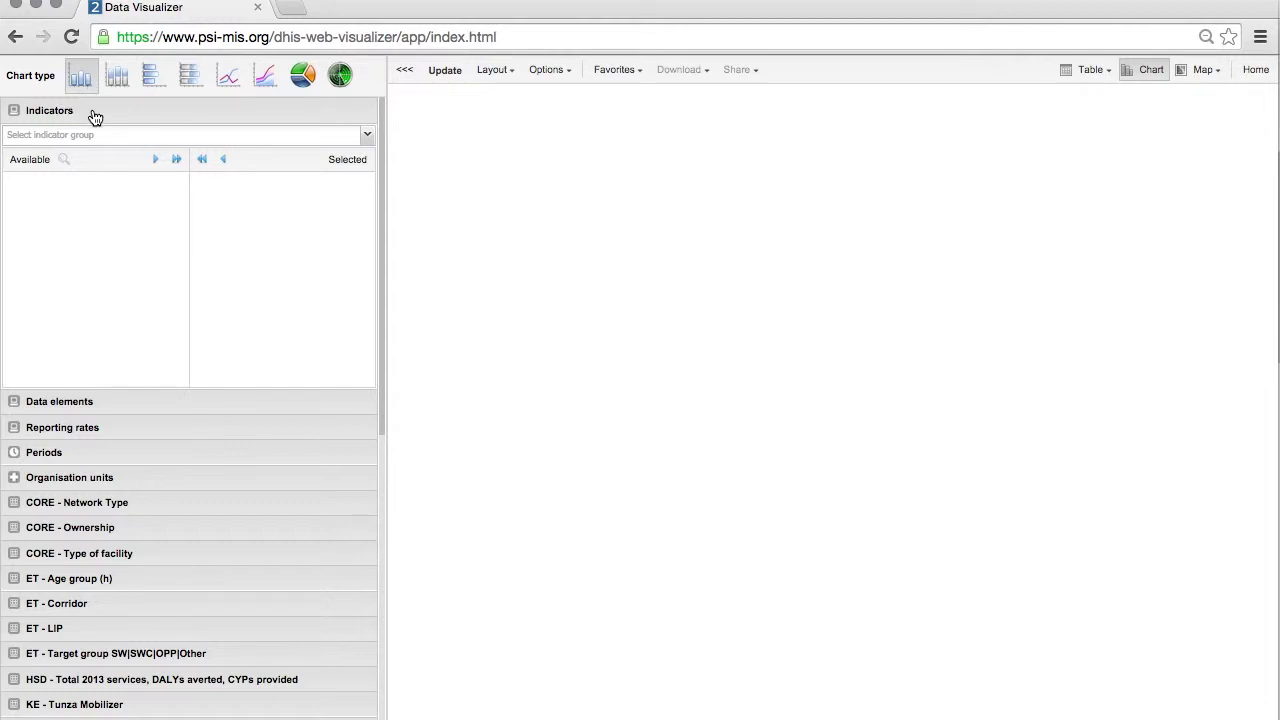
{"action": "left_click", "coordinate": [110, 412]}
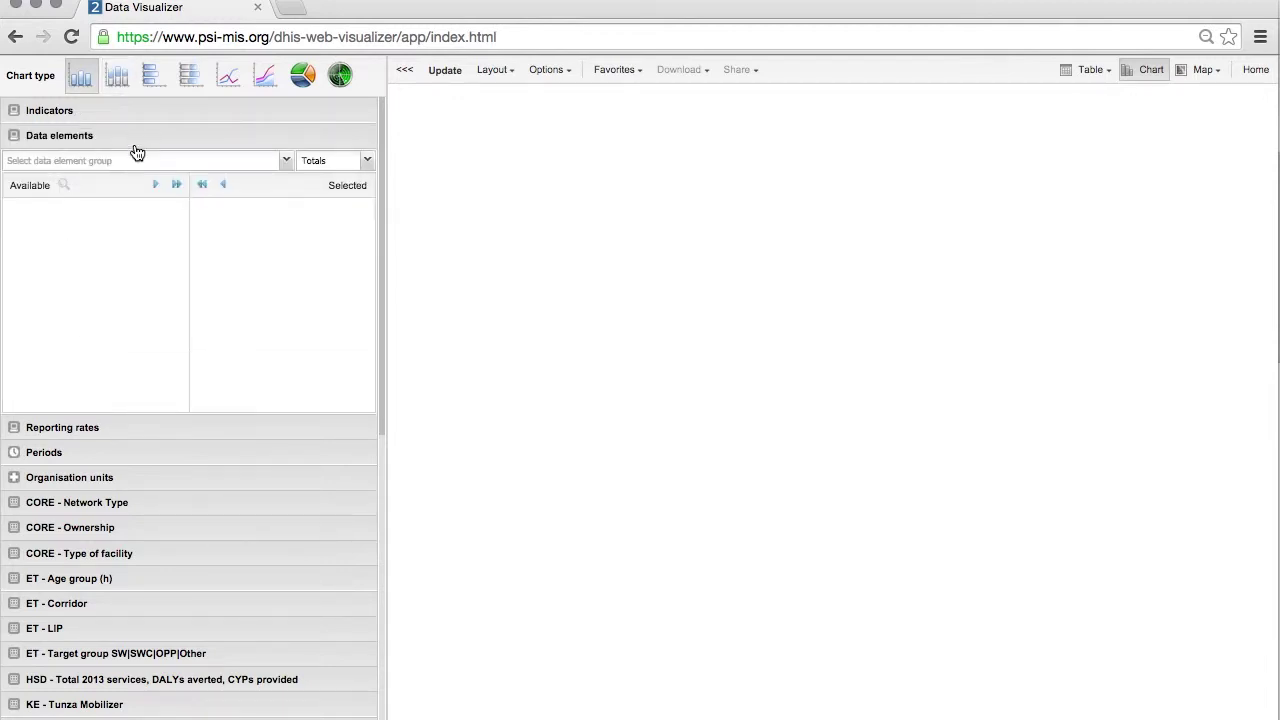
{"action": "left_click", "coordinate": [265, 165]}
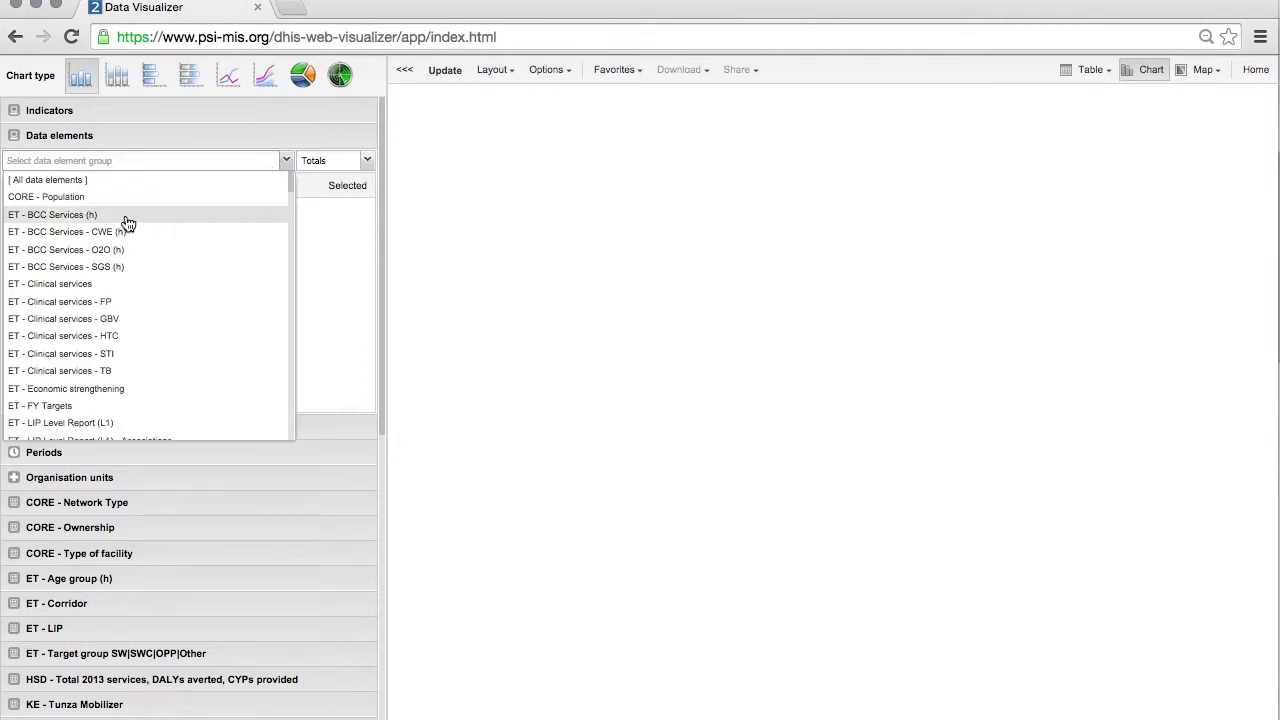
{"action": "scroll", "coordinate": [145, 229], "scroll_direction": "down", "scroll_amount": 3}
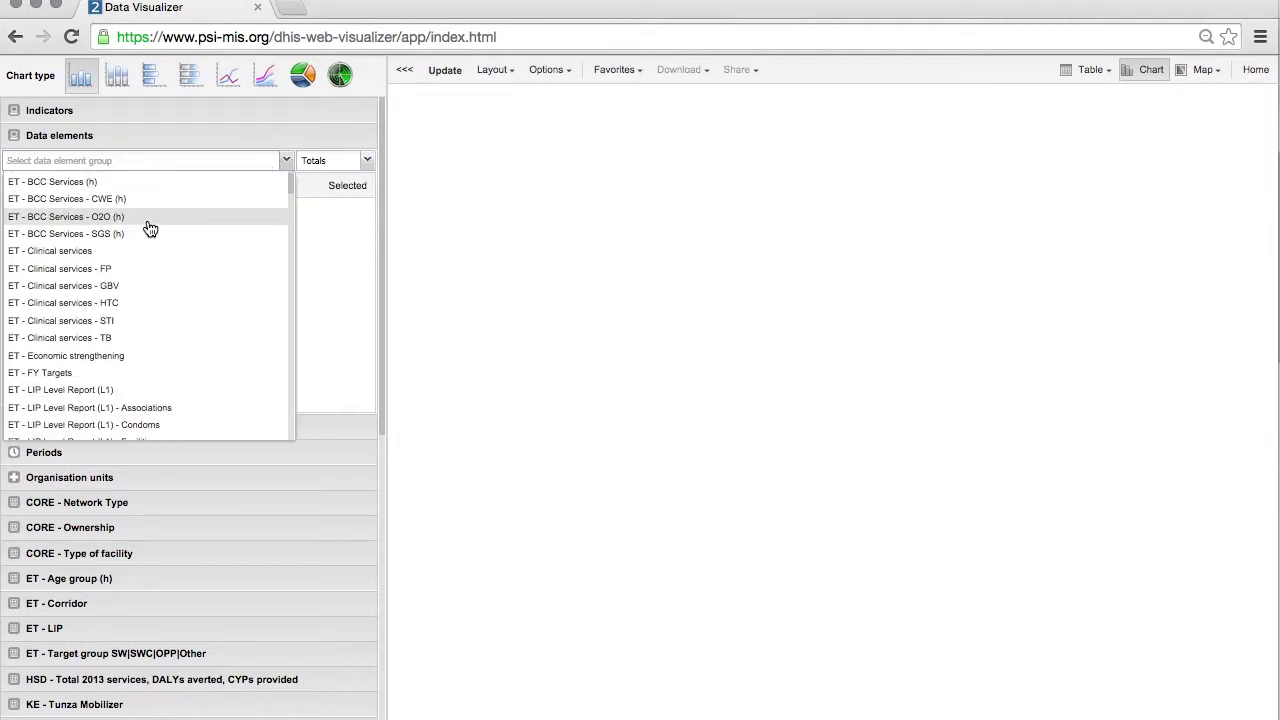
{"action": "scroll", "coordinate": [147, 229], "scroll_direction": "down", "scroll_amount": 5}
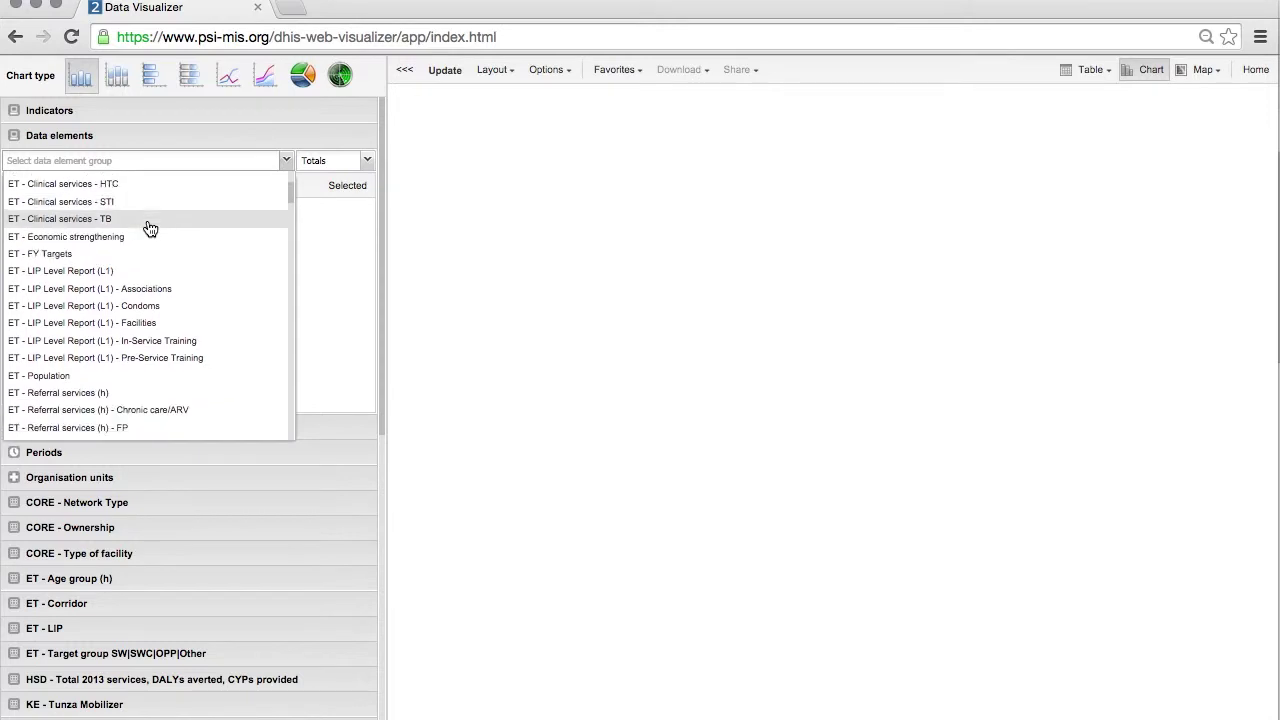
{"action": "scroll", "coordinate": [232, 233], "scroll_direction": "down", "scroll_amount": 6}
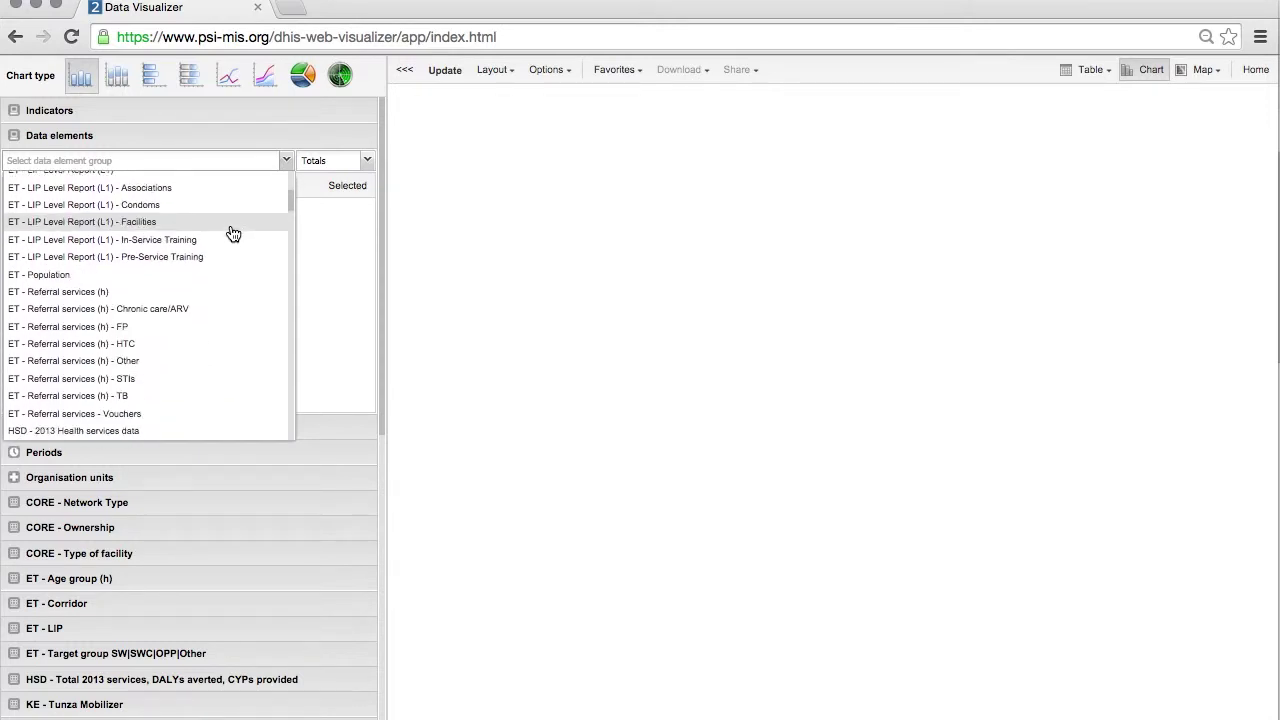
{"action": "scroll", "coordinate": [232, 233], "scroll_direction": "down", "scroll_amount": 6}
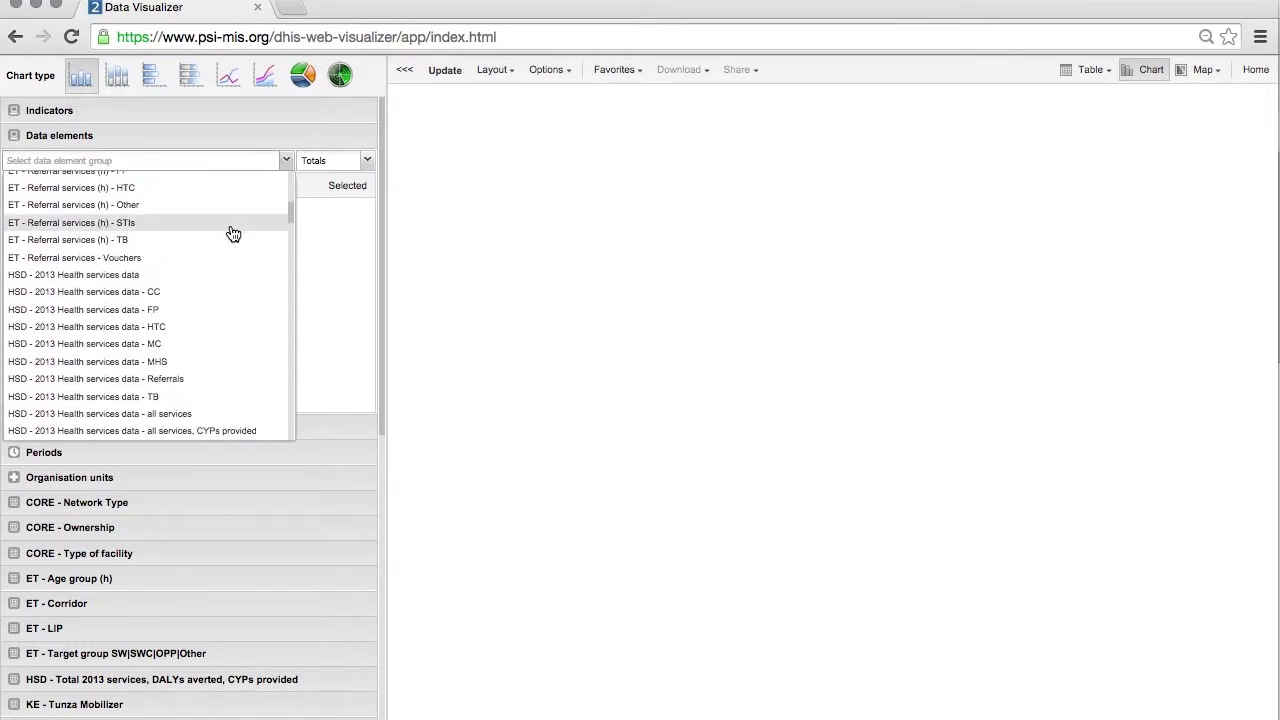
{"action": "scroll", "coordinate": [232, 233], "scroll_direction": "down", "scroll_amount": 4}
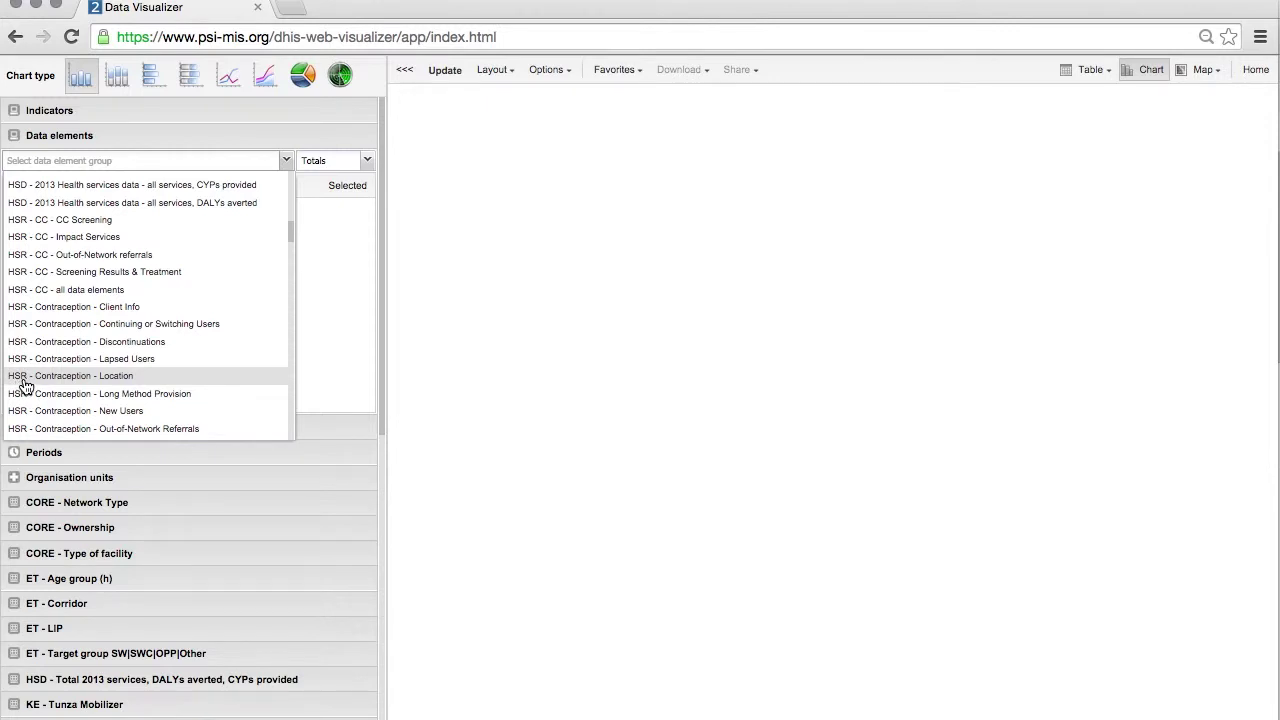
{"action": "scroll", "coordinate": [215, 375], "scroll_direction": "up", "scroll_amount": 5}
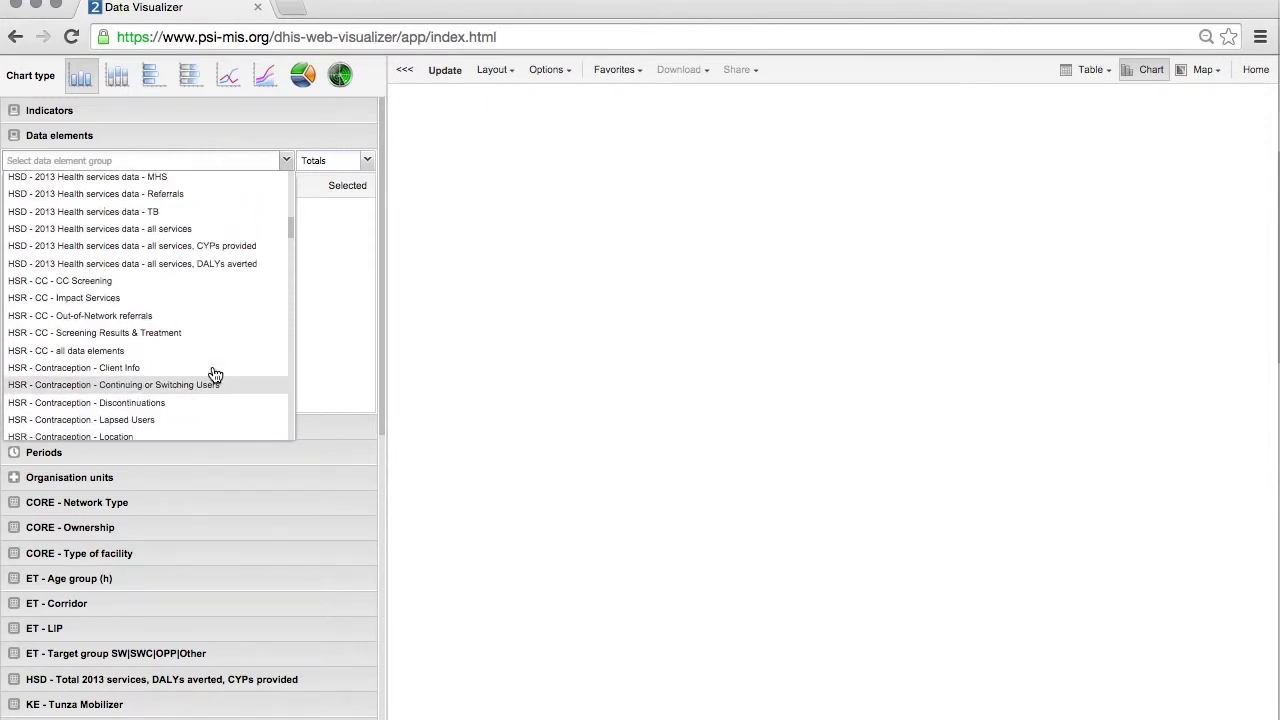
{"action": "scroll", "coordinate": [215, 375], "scroll_direction": "up", "scroll_amount": 1}
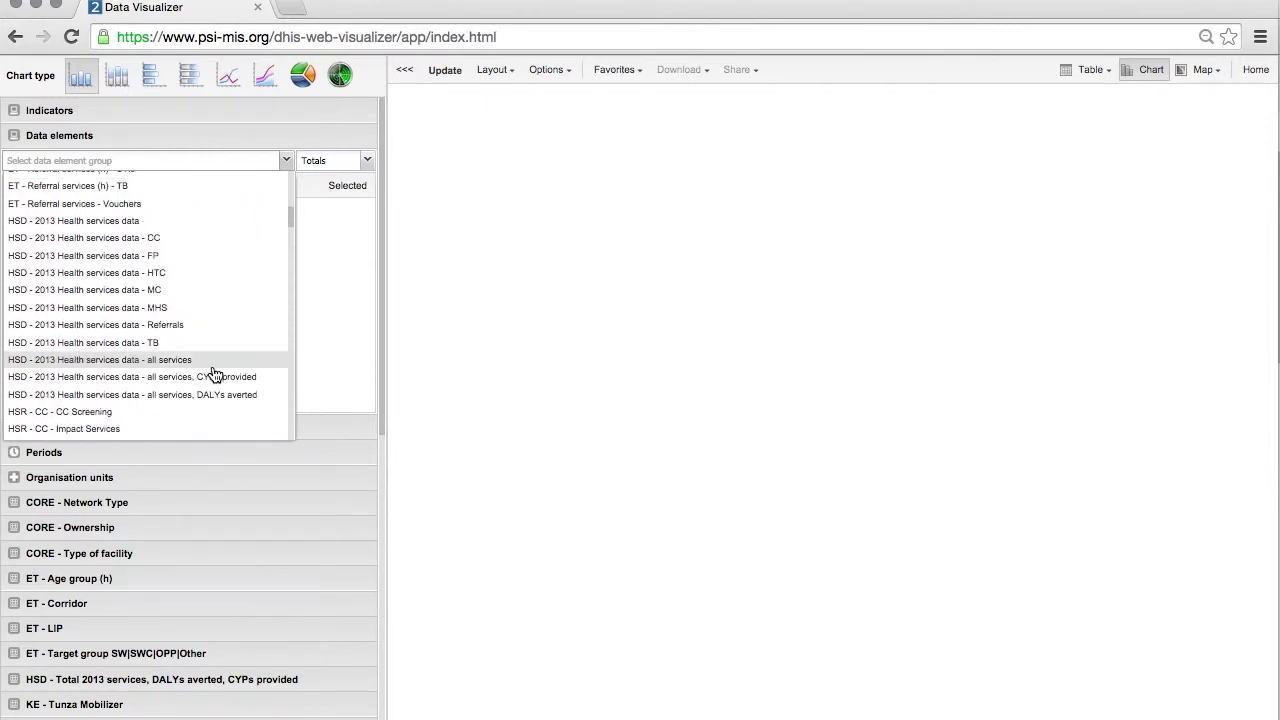
{"action": "left_click", "coordinate": [135, 256]}
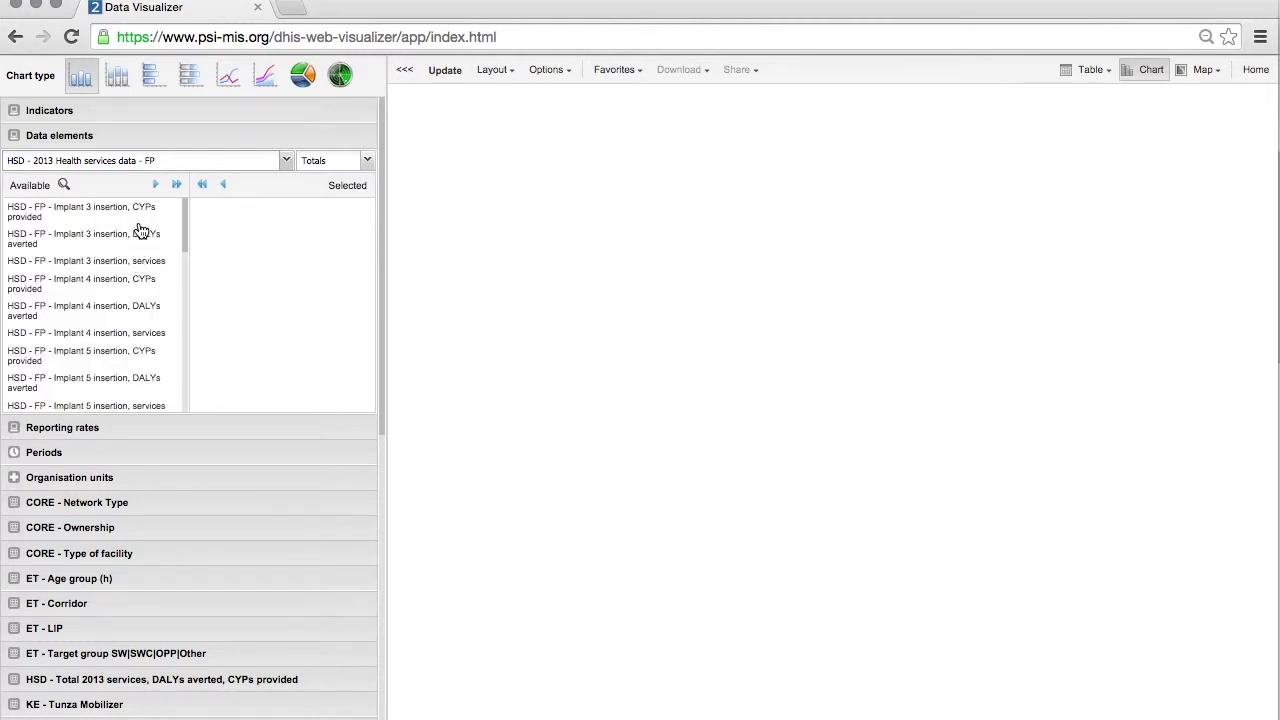
Step: Add "HSD - FP - Implant 5 insertion, services" and "HSD - FP - IUD 10 insertion, services" to the selected data elements
{"action": "scroll", "coordinate": [146, 226], "scroll_direction": "down", "scroll_amount": 2}
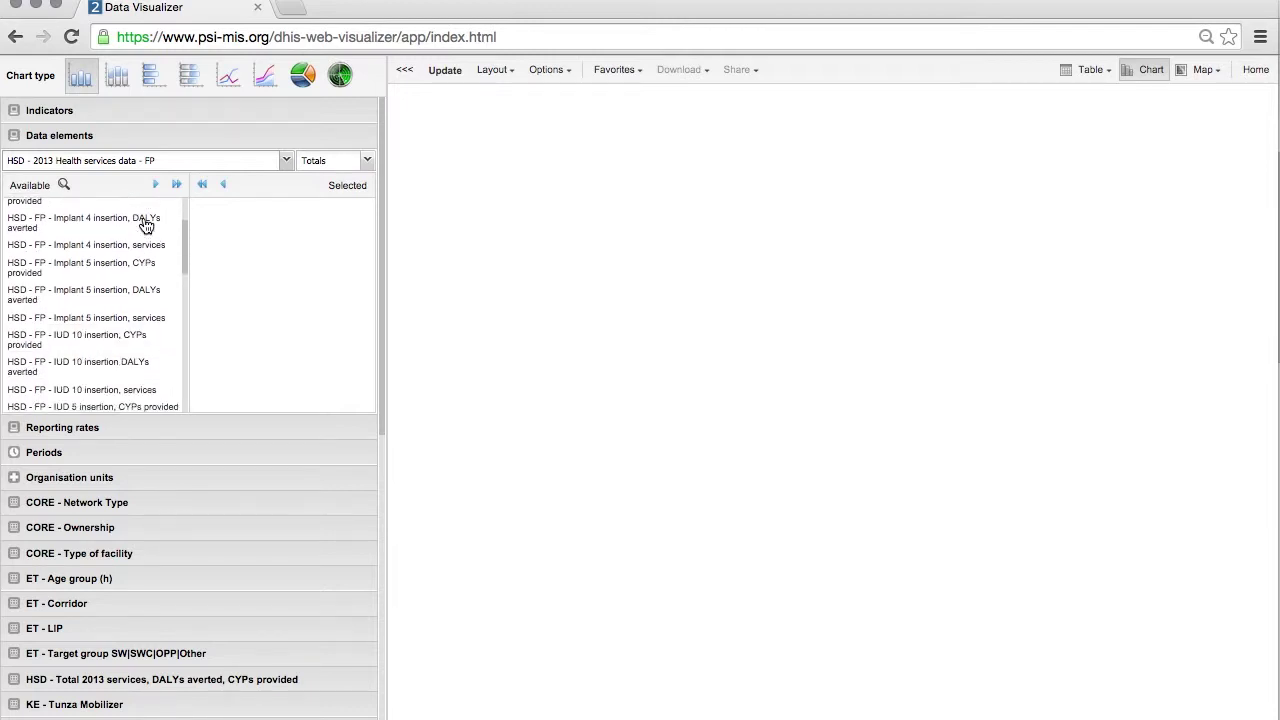
{"action": "scroll", "coordinate": [146, 226], "scroll_direction": "down", "scroll_amount": 1}
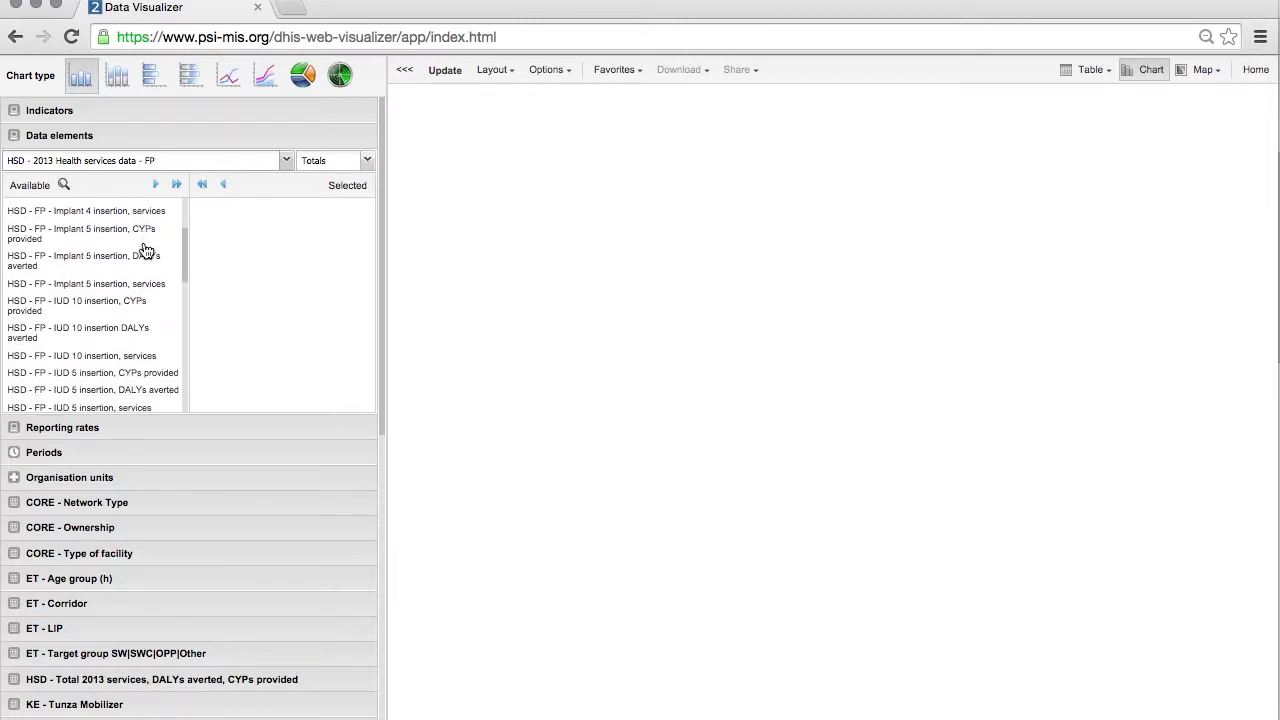
{"action": "double_click", "coordinate": [143, 285]}
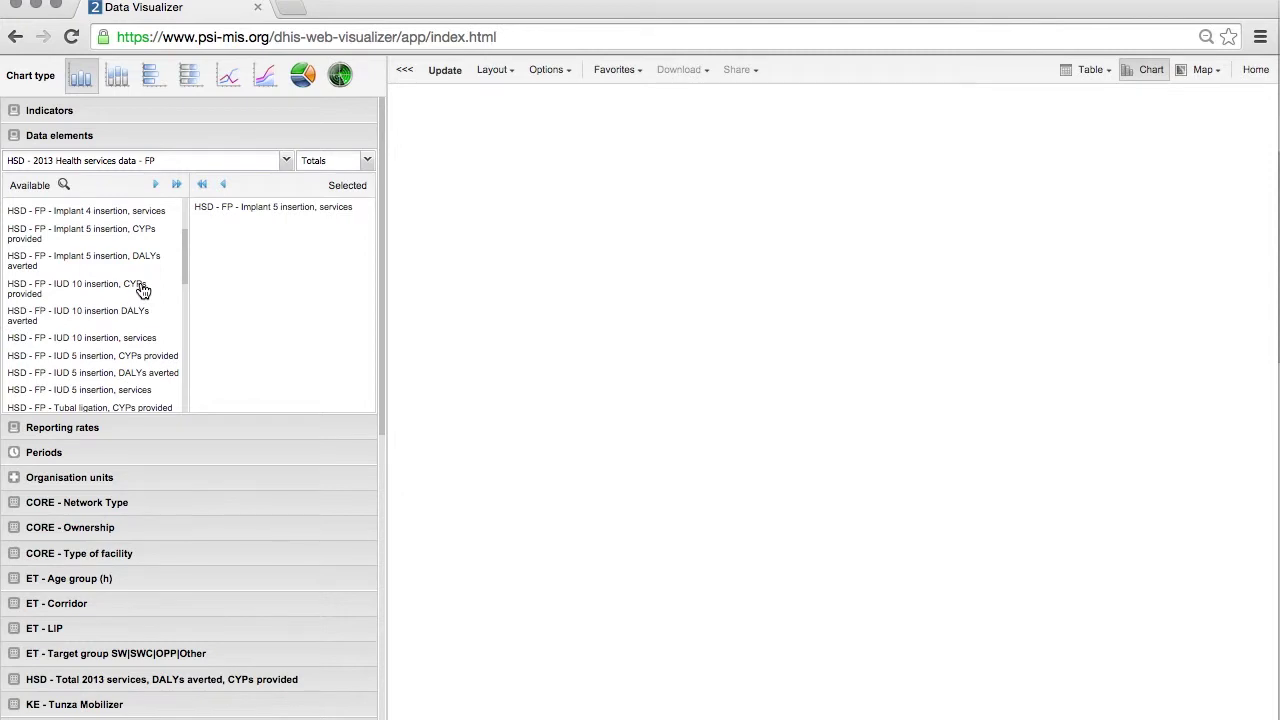
{"action": "scroll", "coordinate": [143, 289], "scroll_direction": "down", "scroll_amount": 2}
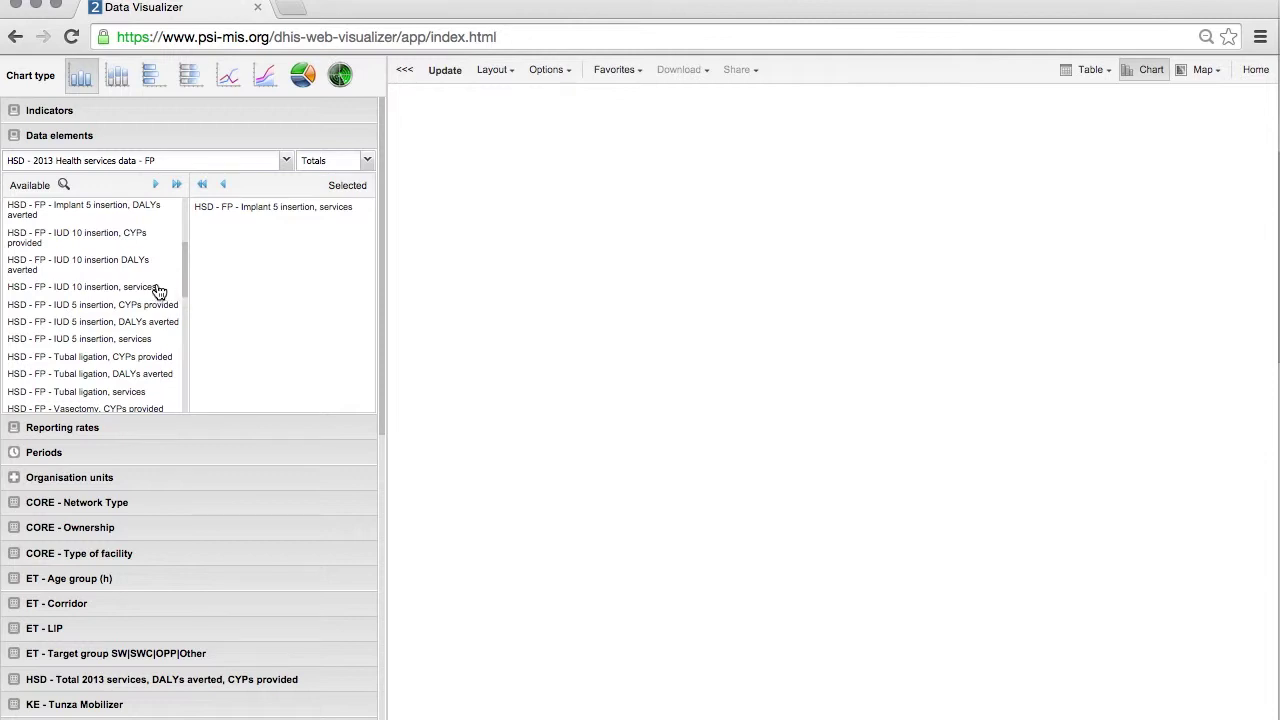
{"action": "left_click", "coordinate": [148, 290]}
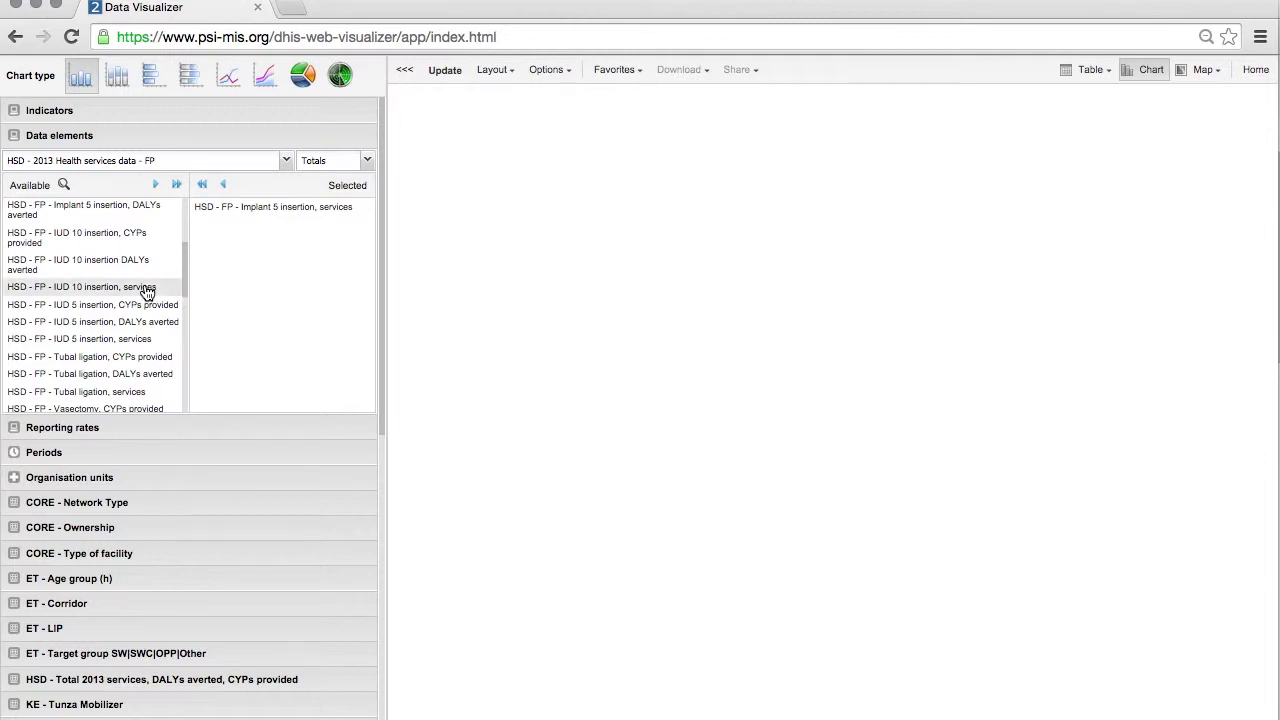
{"action": "left_click", "coordinate": [155, 184]}
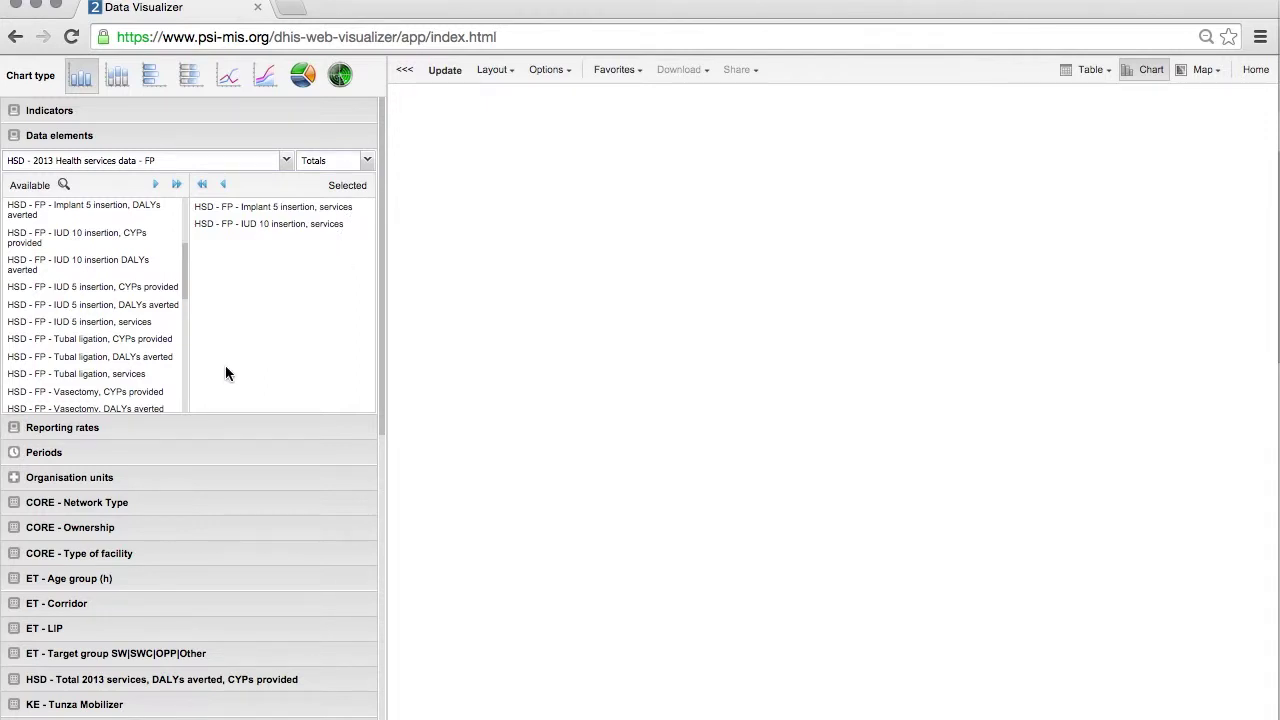
Step: Set the period type to Monthly and list the available months of 2013
{"action": "left_click", "coordinate": [155, 456]}
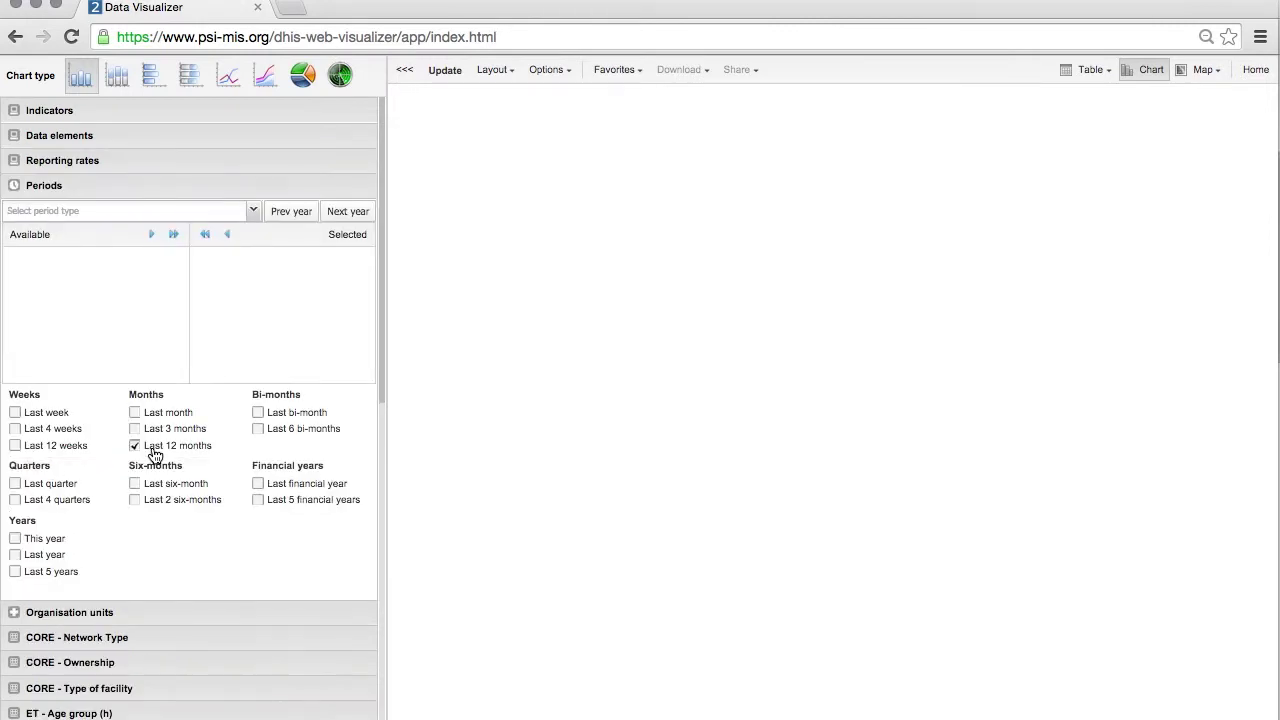
{"action": "left_click", "coordinate": [233, 214]}
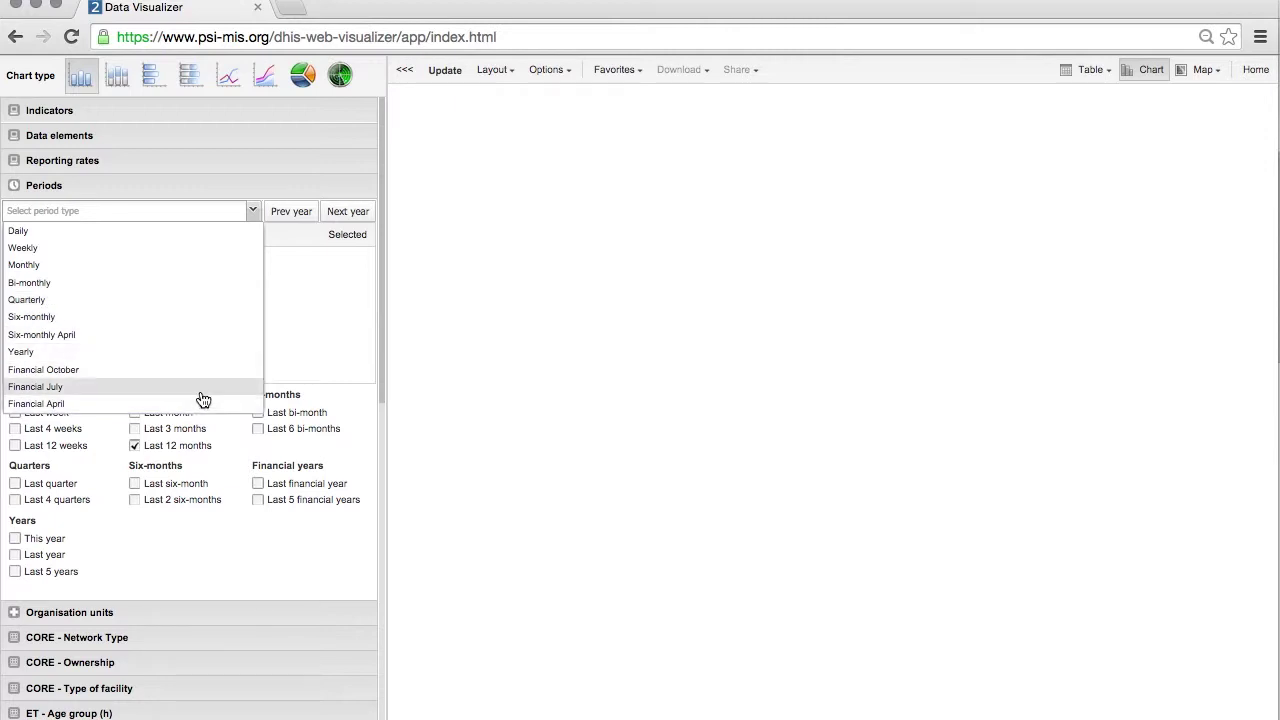
{"action": "left_click", "coordinate": [190, 266]}
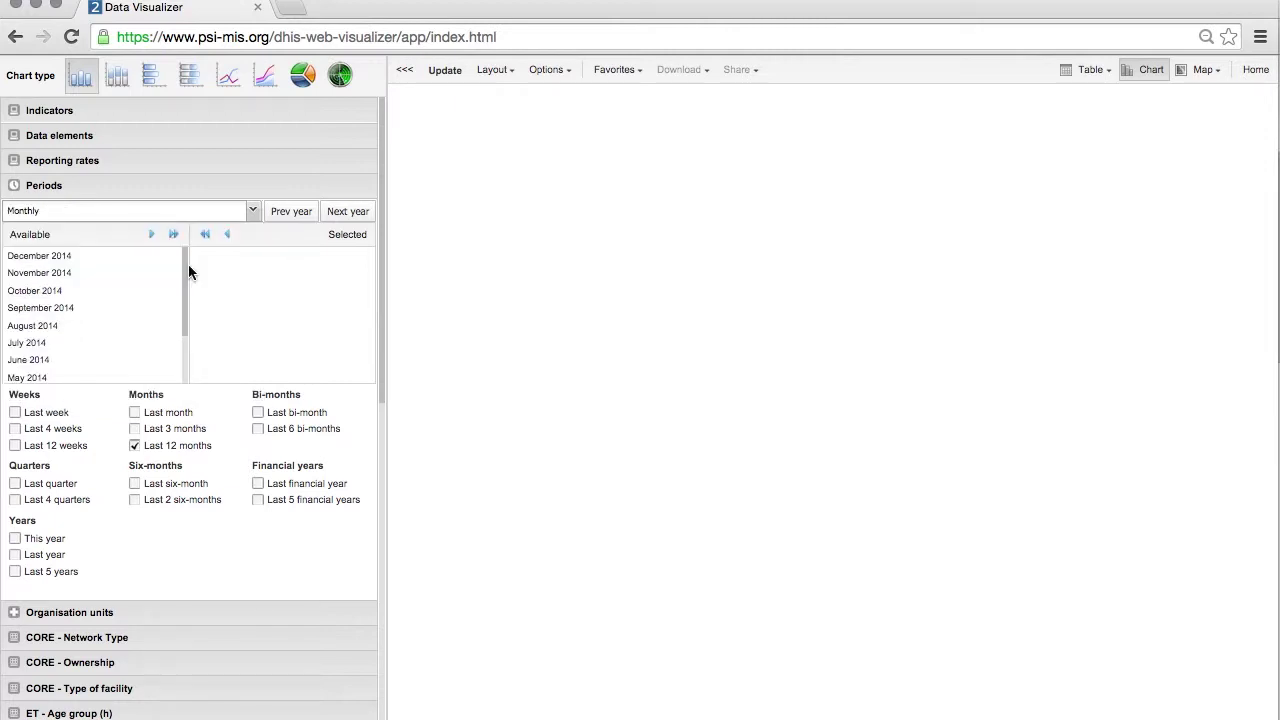
{"action": "left_click", "coordinate": [283, 214]}
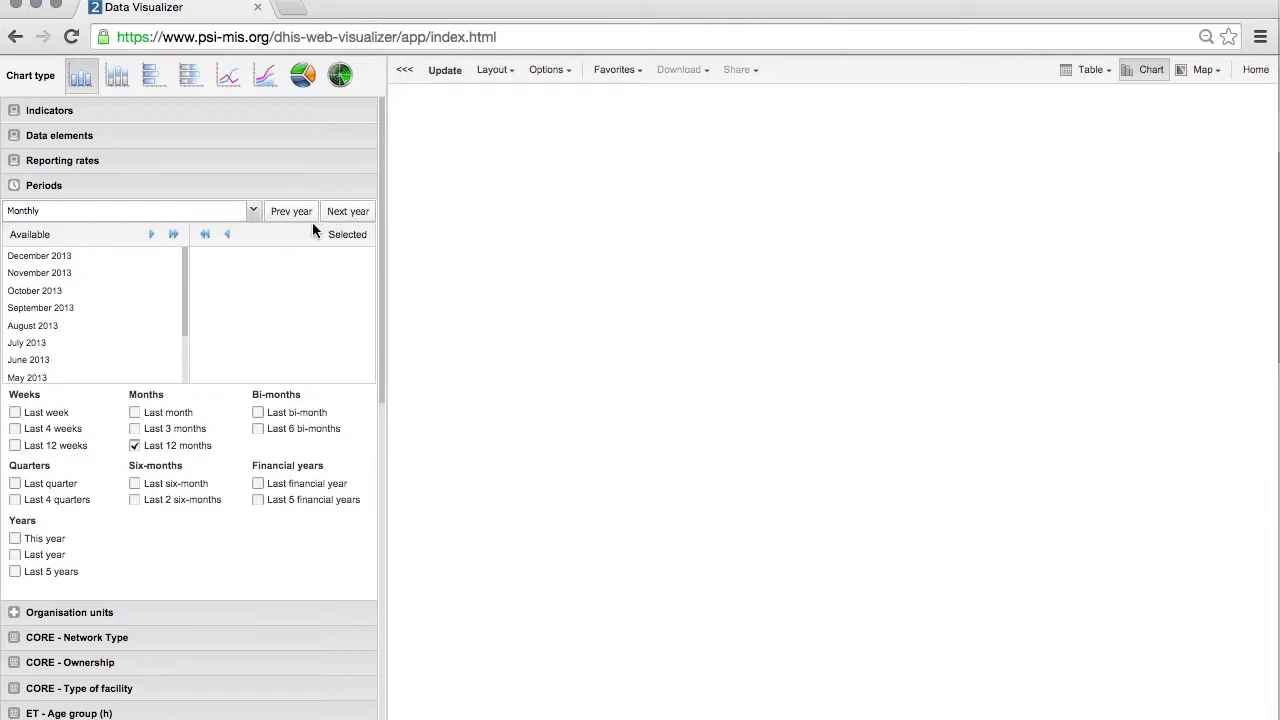
Step: Add June and July 2013 followed by all other 2013 months to the selected periods, and clear that selection
{"action": "scroll", "coordinate": [125, 268], "scroll_direction": "down", "scroll_amount": 3}
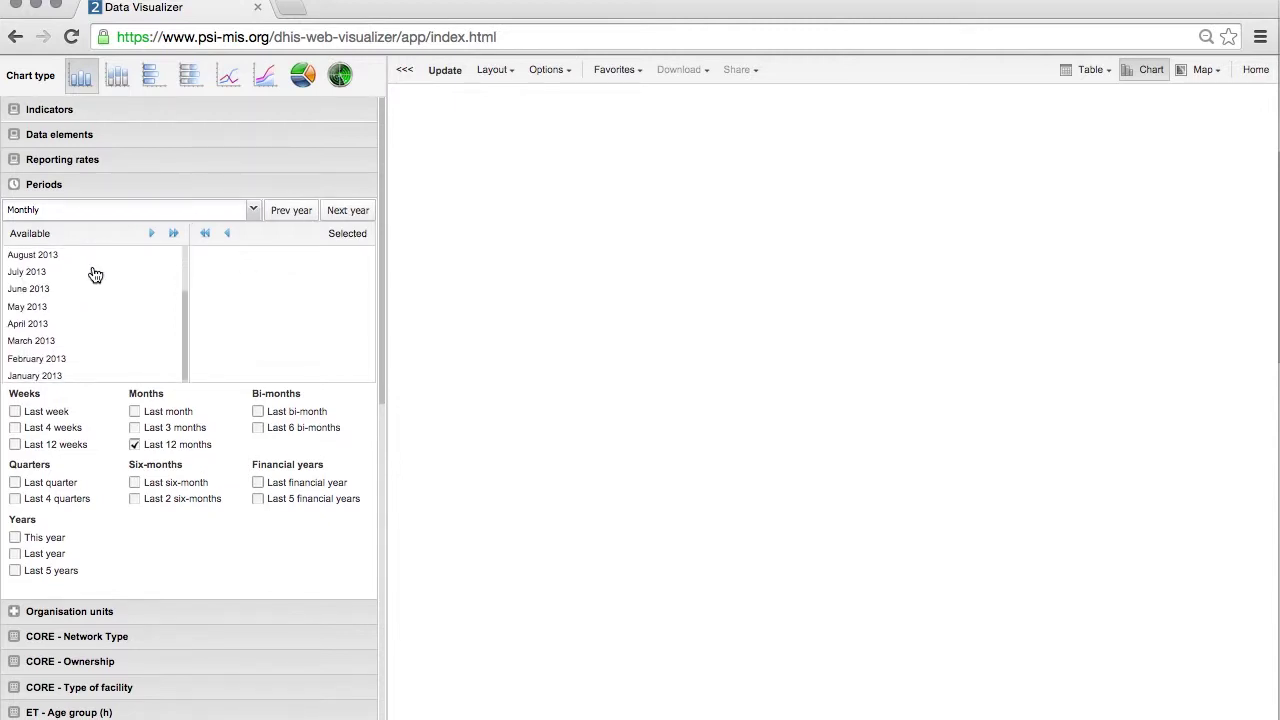
{"action": "double_click", "coordinate": [34, 289]}
{"action": "left_click", "coordinate": [37, 289]}
{"action": "left_click", "coordinate": [151, 237]}
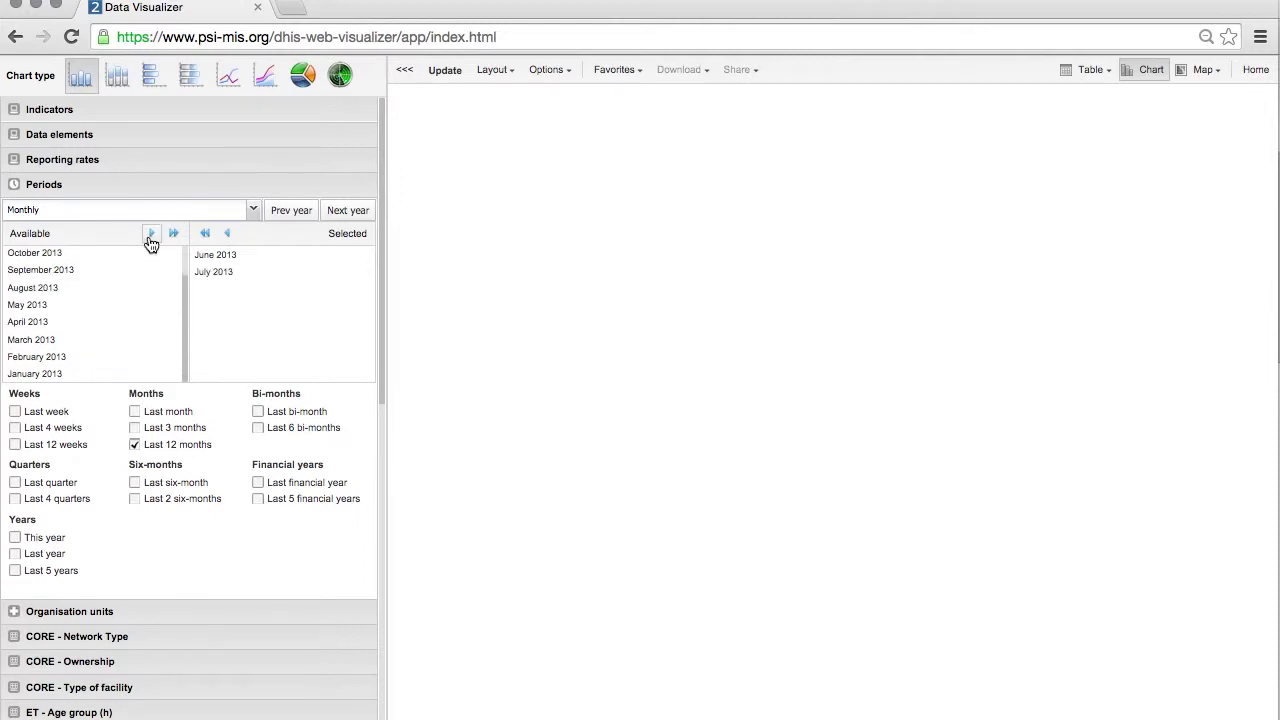
{"action": "left_click", "coordinate": [174, 236]}
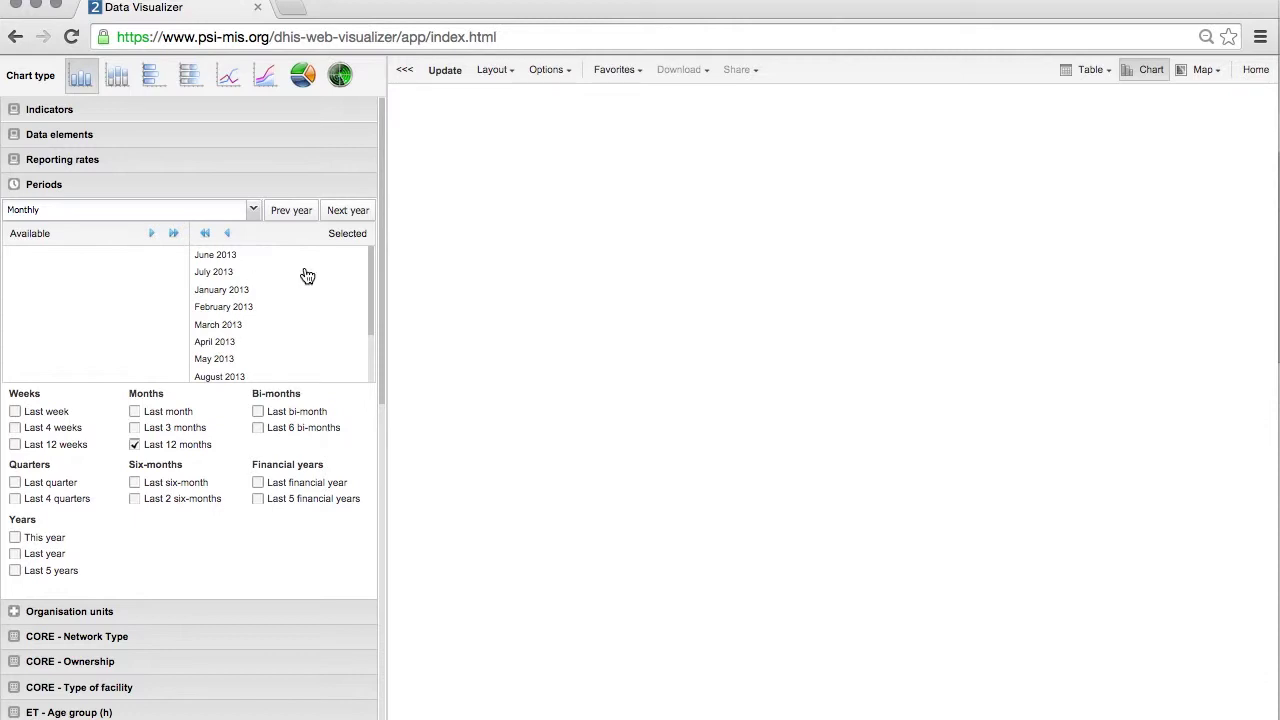
{"action": "scroll", "coordinate": [307, 276], "scroll_direction": "down", "scroll_amount": 5}
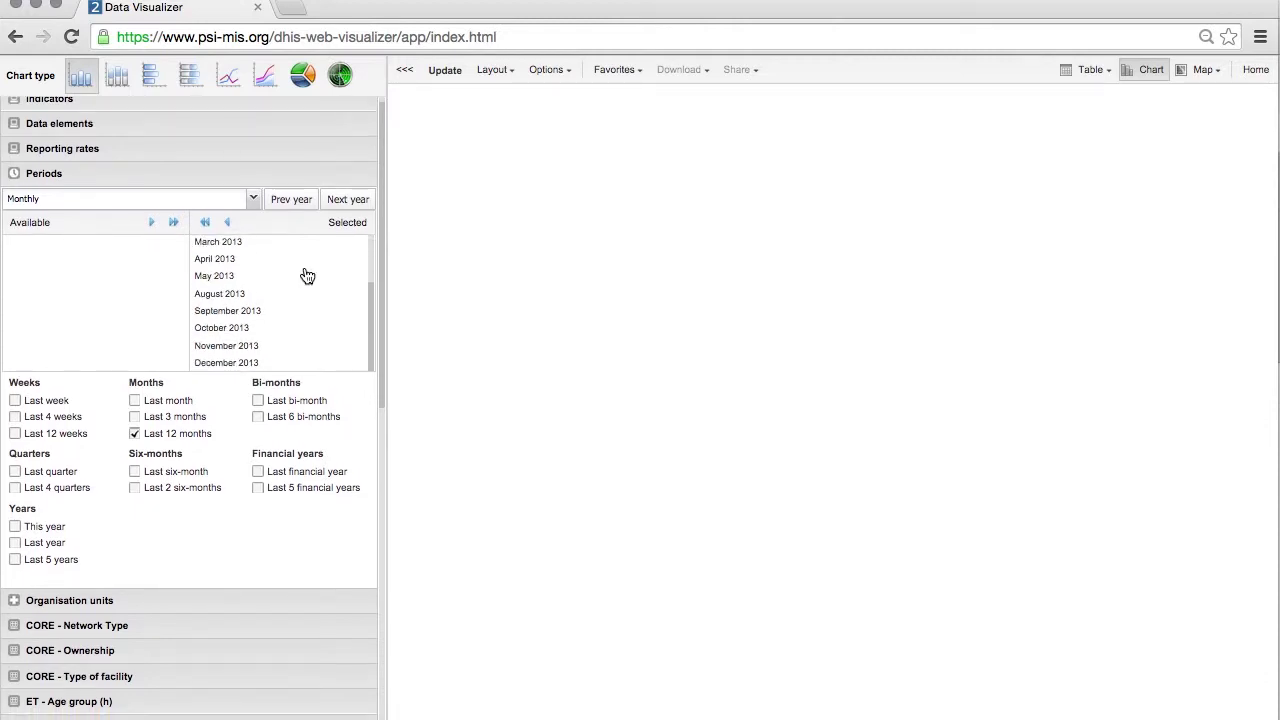
{"action": "left_click", "coordinate": [205, 223]}
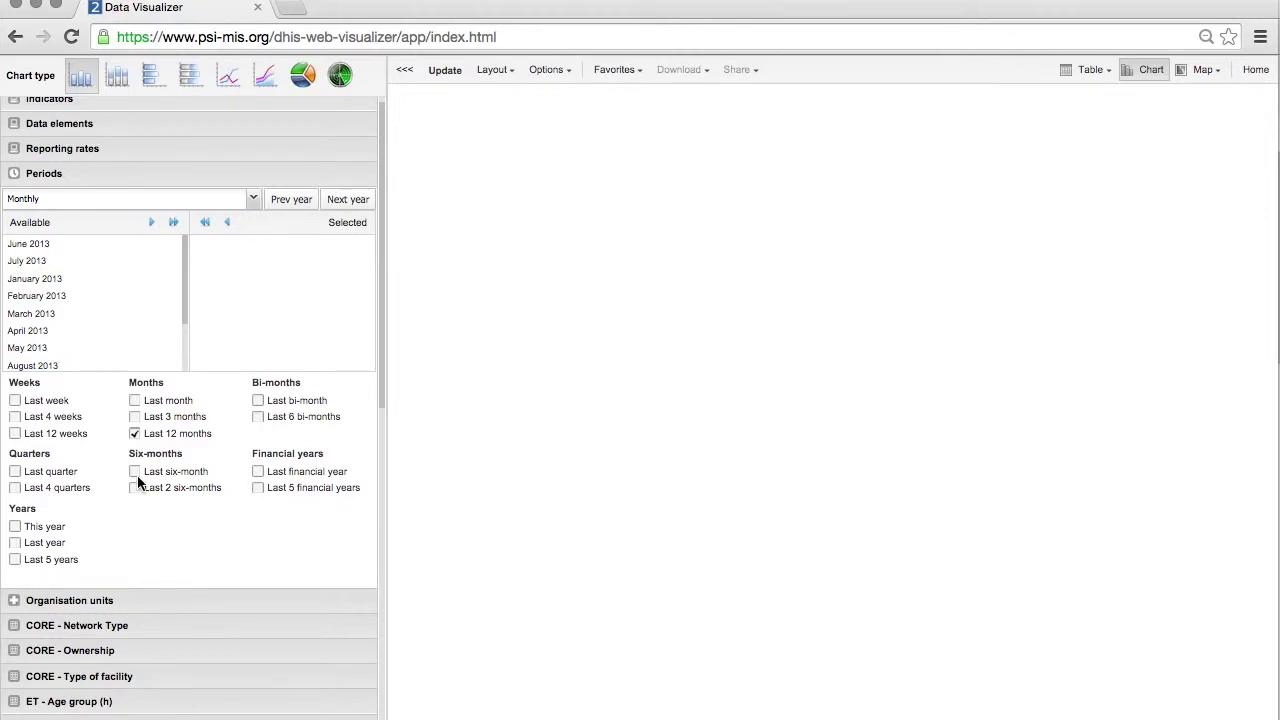
Step: Turn off the relative period Last 12 months and select all available months of 2013
{"action": "left_click", "coordinate": [135, 434]}
{"action": "left_click", "coordinate": [175, 223]}
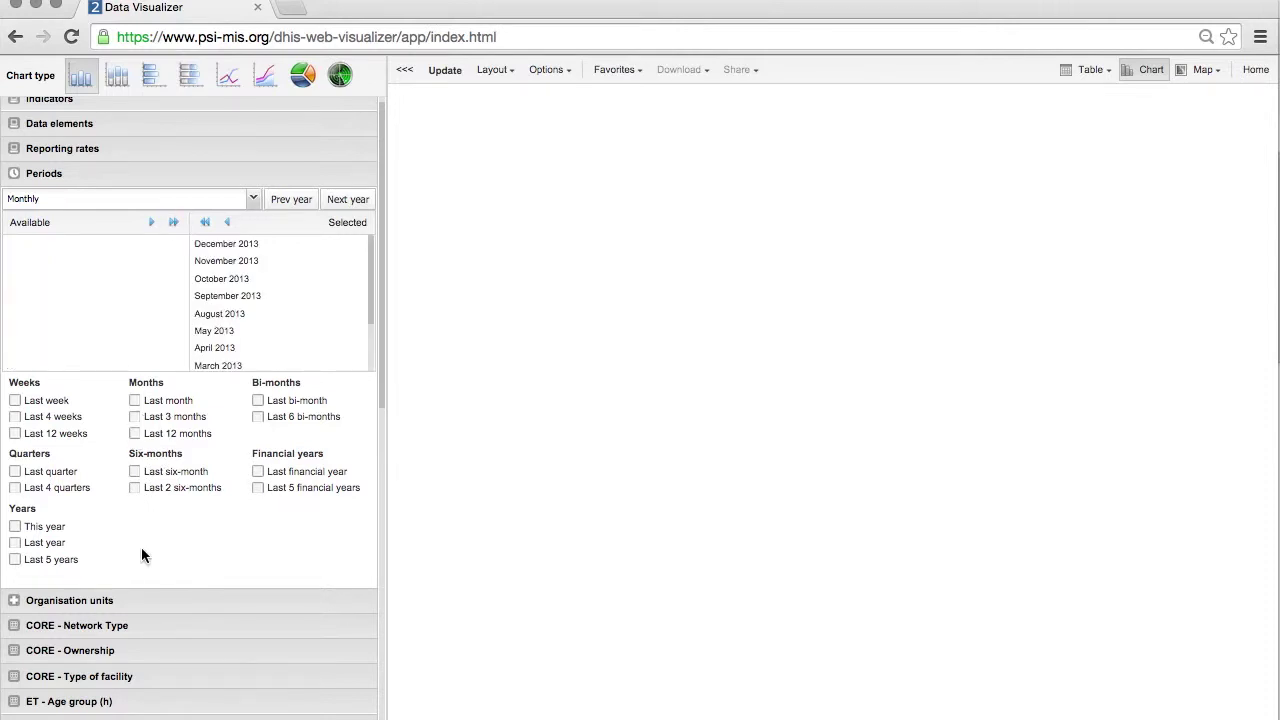
Step: Select Guatemala under Latin America and Caribbean as the organisation unit and generate the chart
{"action": "left_click", "coordinate": [70, 600]}
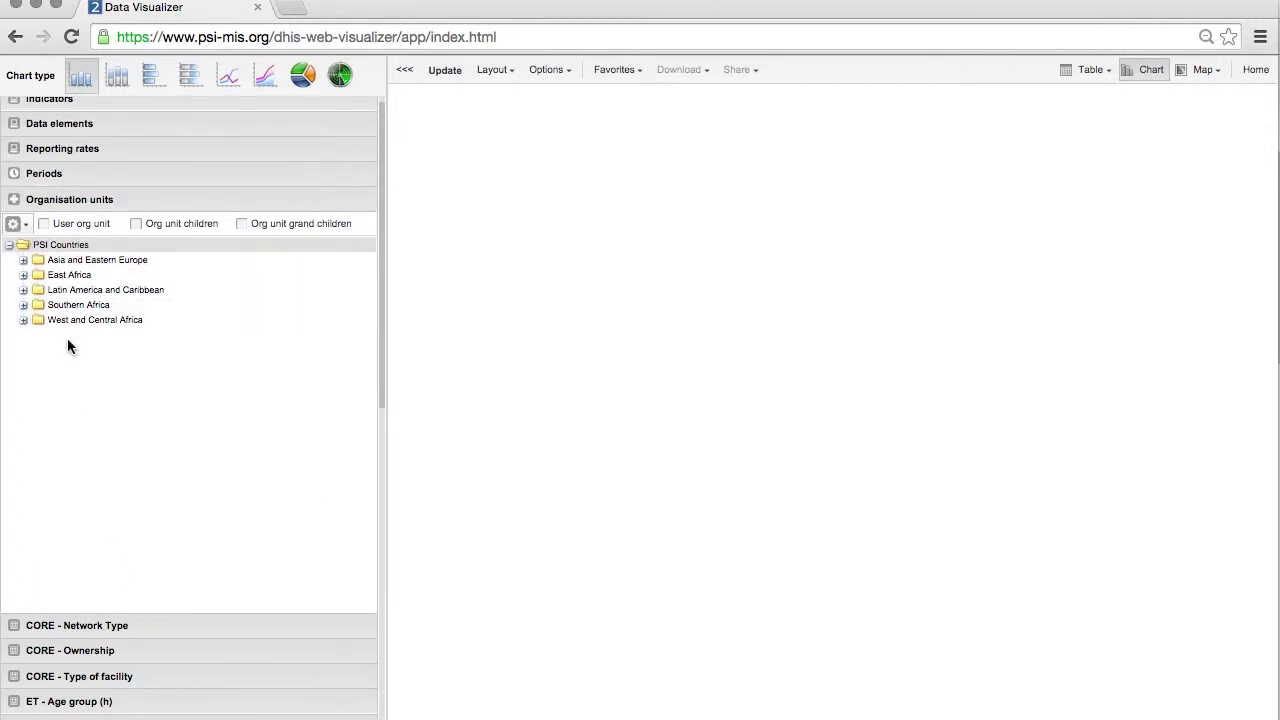
{"action": "left_click", "coordinate": [24, 290]}
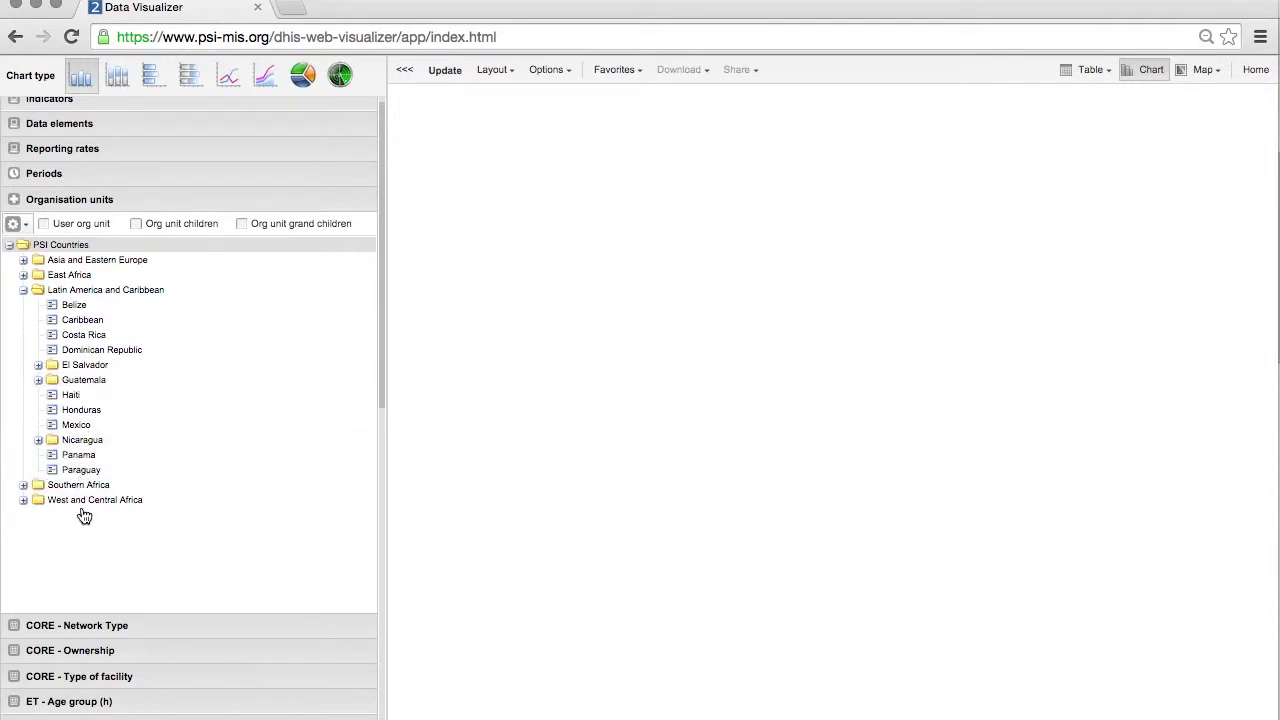
{"action": "left_click", "coordinate": [78, 388]}
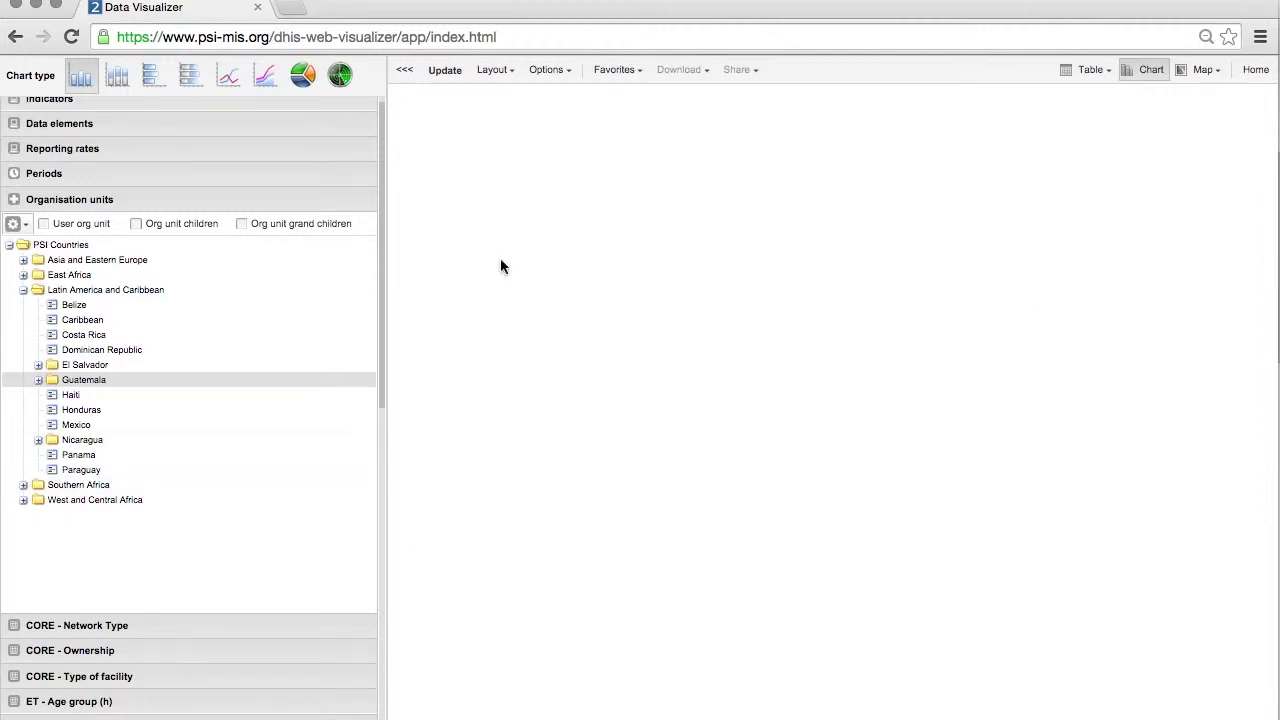
{"action": "left_click", "coordinate": [443, 87]}
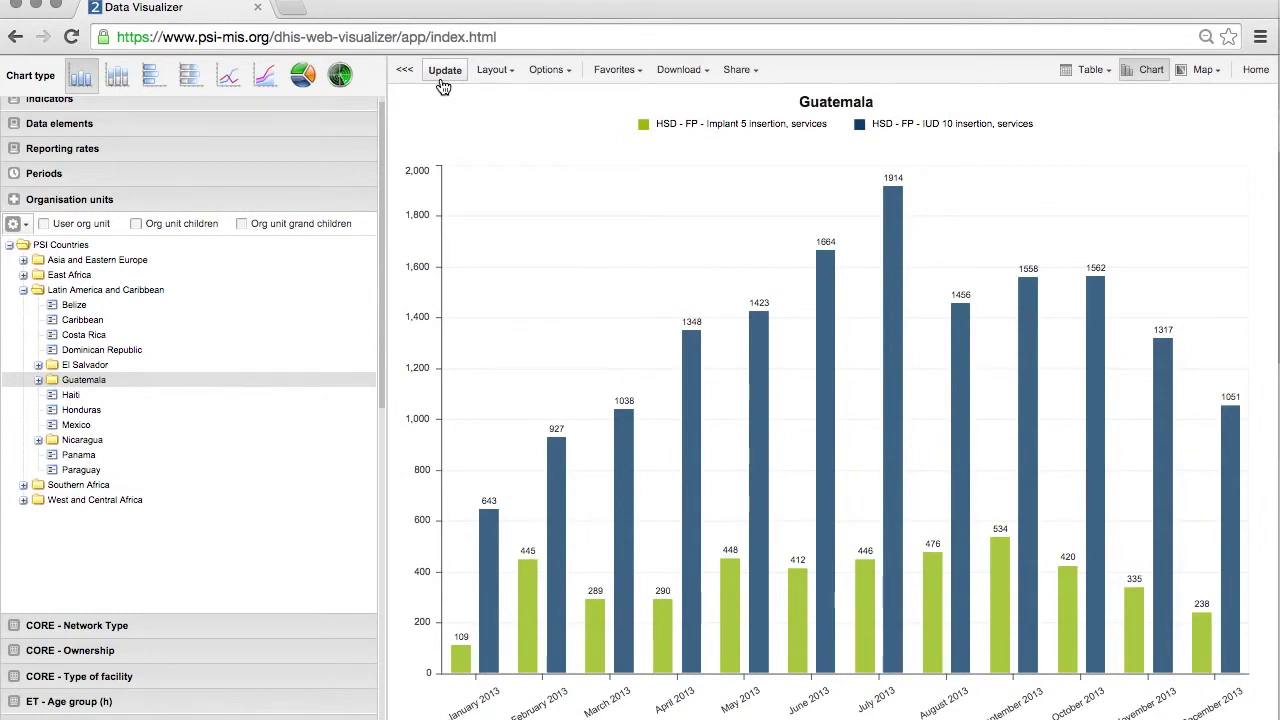
Step: Review the chart's data, axes and general options, and redraw the chart with the existing settings
{"action": "scroll", "coordinate": [338, 168], "scroll_direction": "up", "scroll_amount": 1}
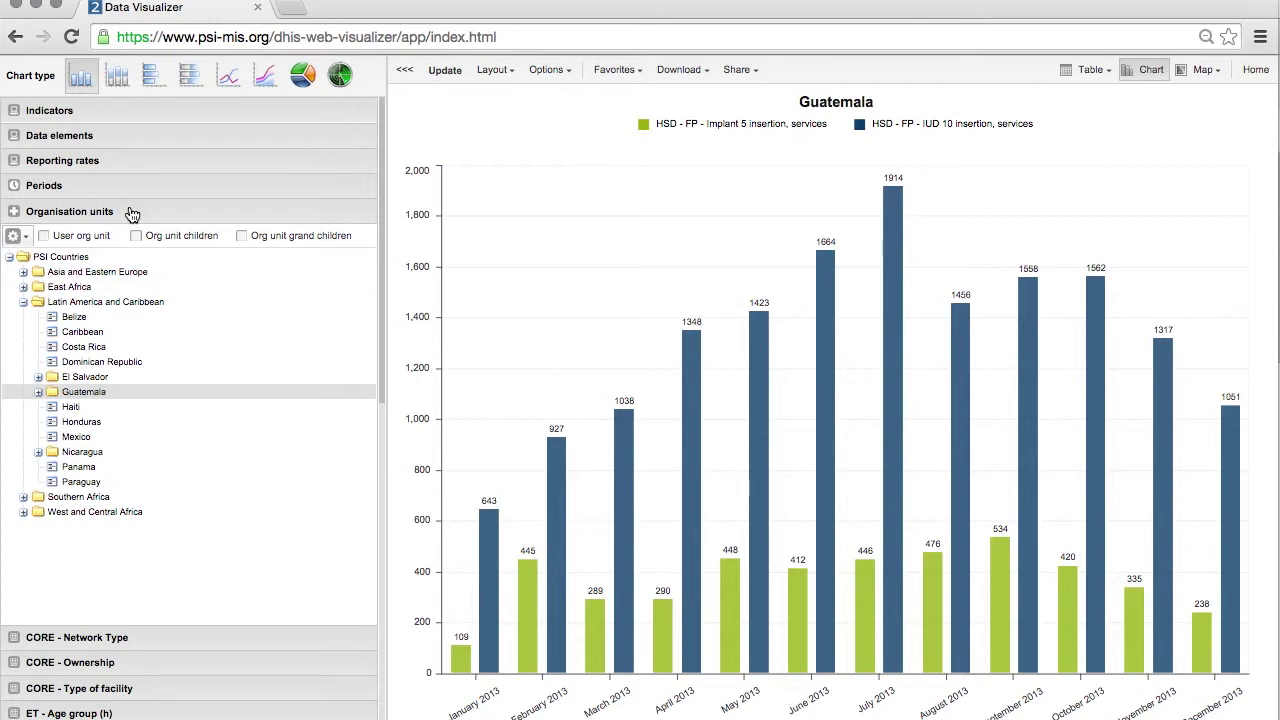
{"action": "left_click", "coordinate": [548, 72]}
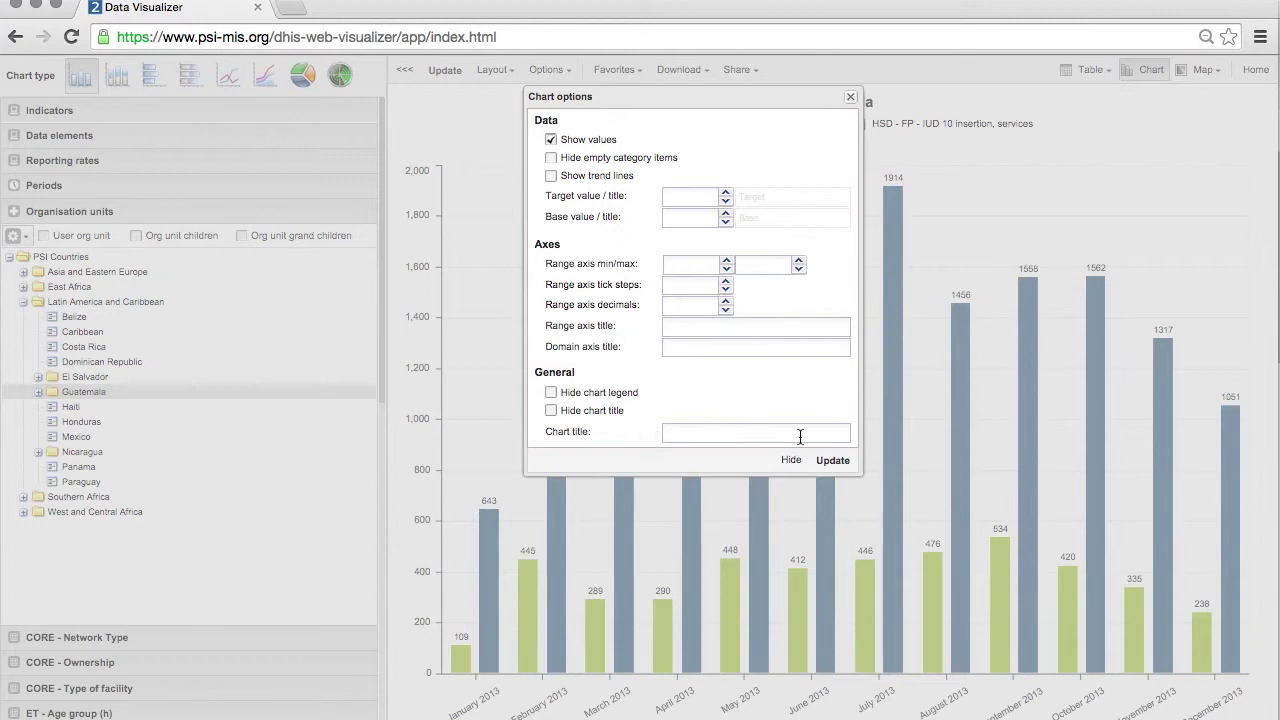
{"action": "left_click", "coordinate": [830, 462]}
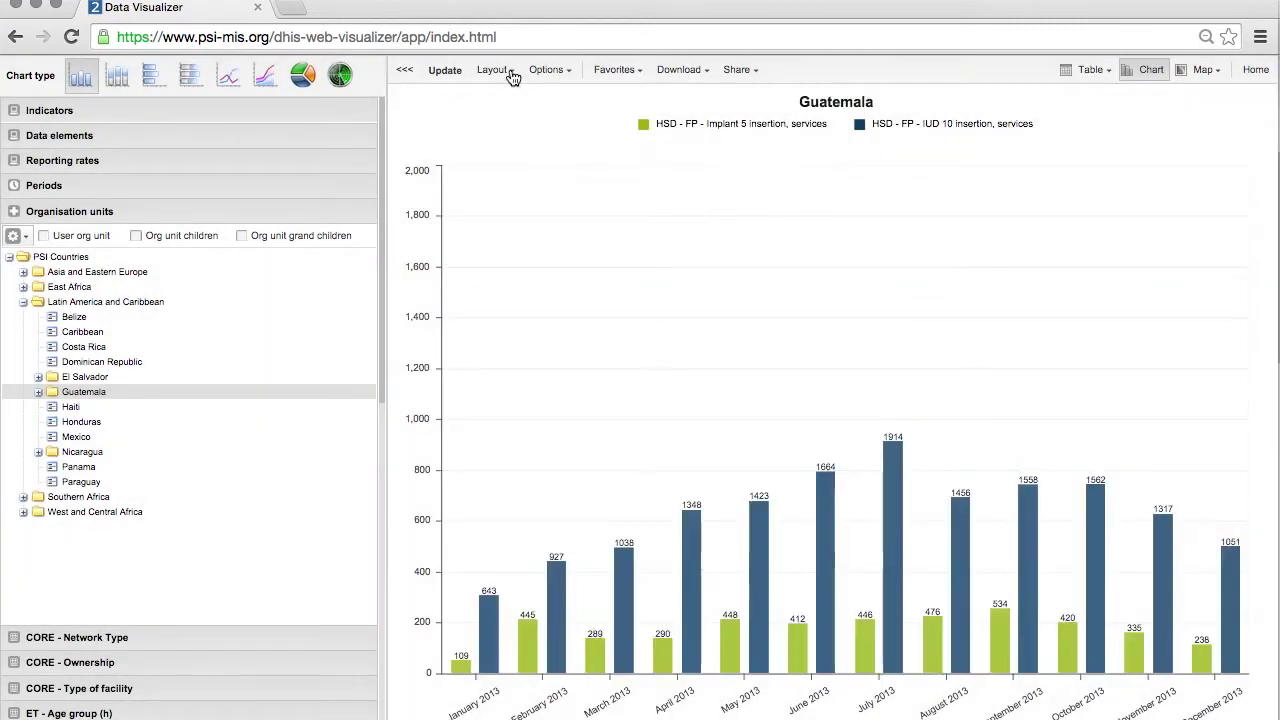
Step: Try to move the Organisation units dimension from Filter to Category in the chart layout and update the chart
{"action": "left_click", "coordinate": [492, 70]}
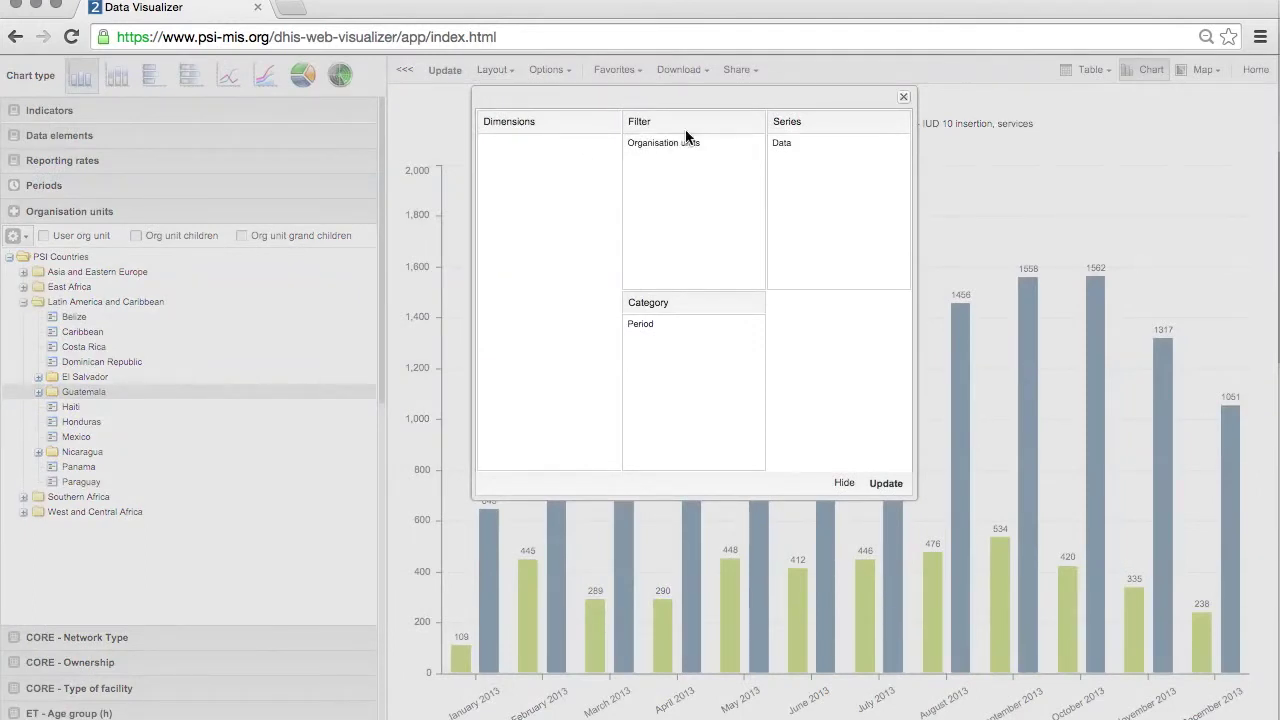
{"action": "left_click_drag", "start_coordinate": [672, 148], "coordinate": [666, 357]}
{"action": "left_click_drag", "start_coordinate": [640, 143], "coordinate": [651, 354]}
{"action": "left_click", "coordinate": [886, 484]}
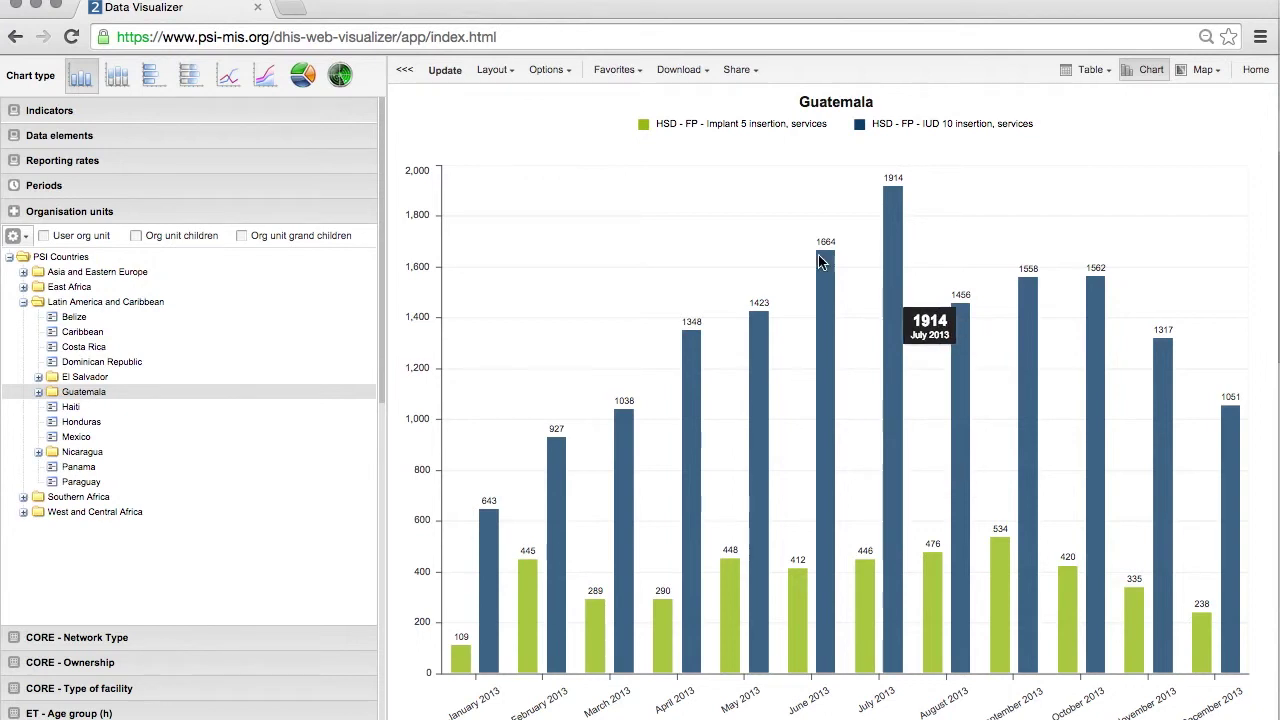
Step: Save the chart as a new favorite named example_chart and close the favorites manager
{"action": "left_click", "coordinate": [643, 72]}
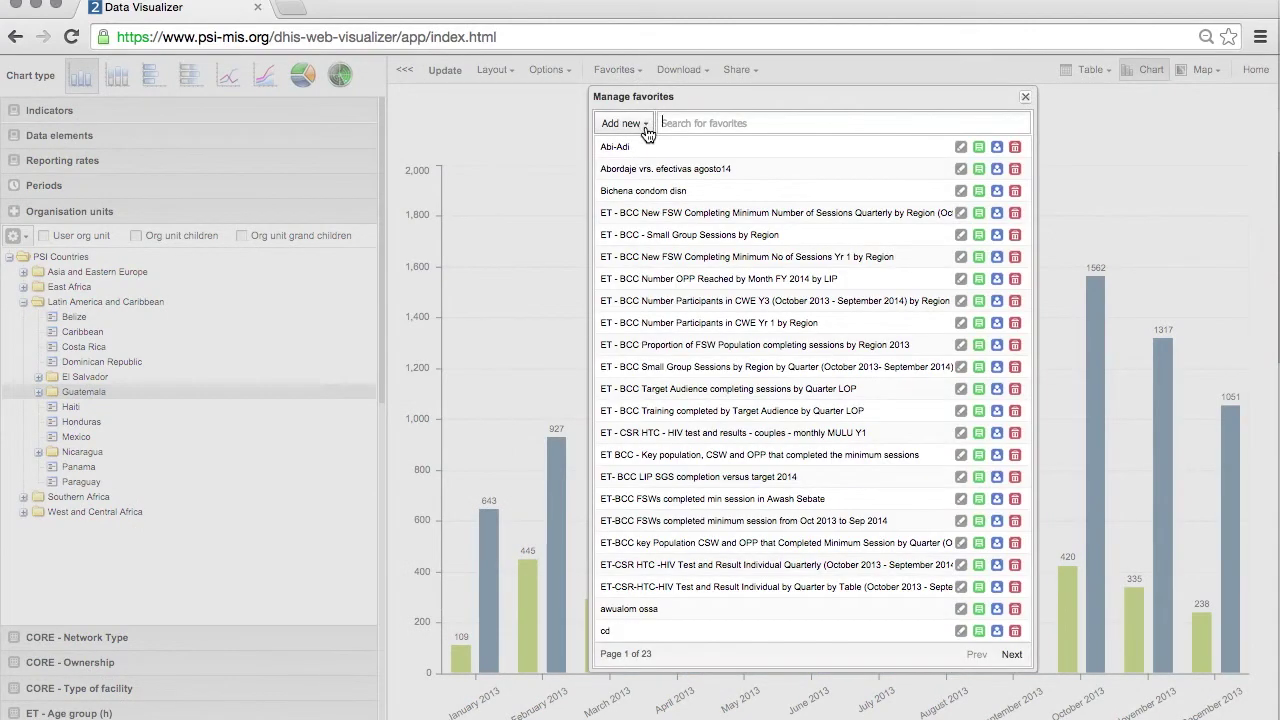
{"action": "left_click", "coordinate": [646, 126]}
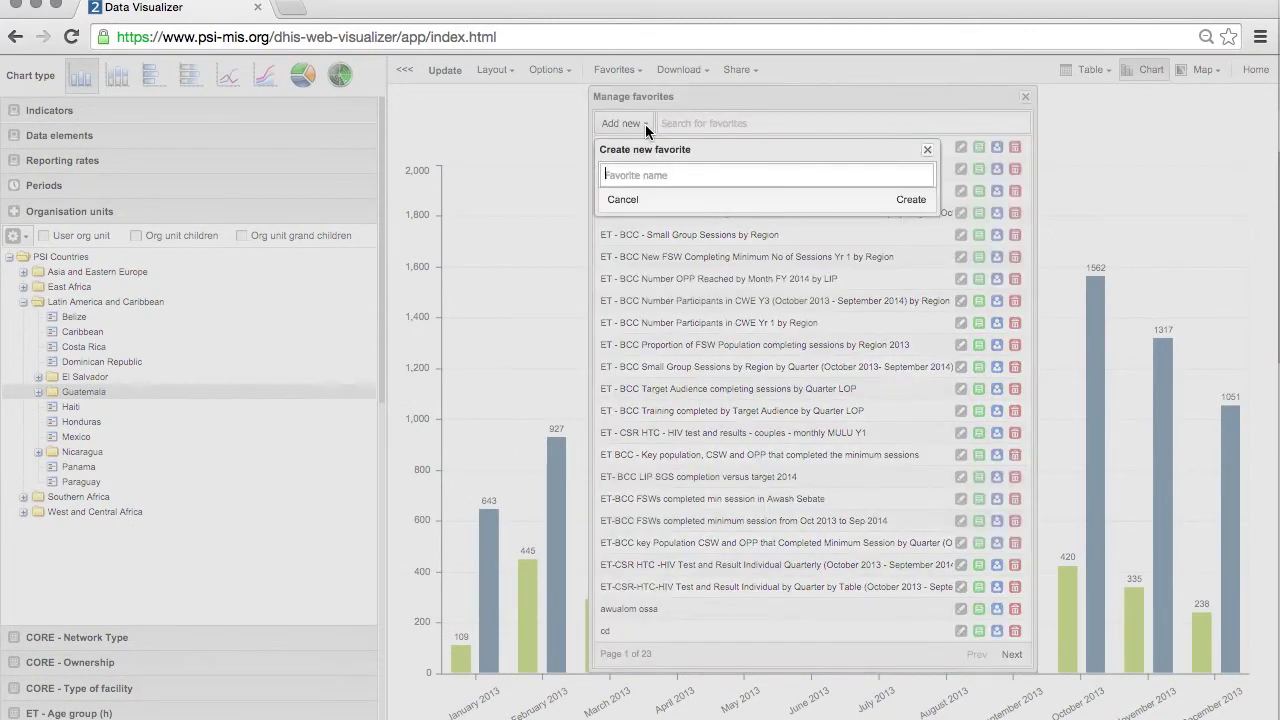
{"action": "type", "text": "example_chart"}
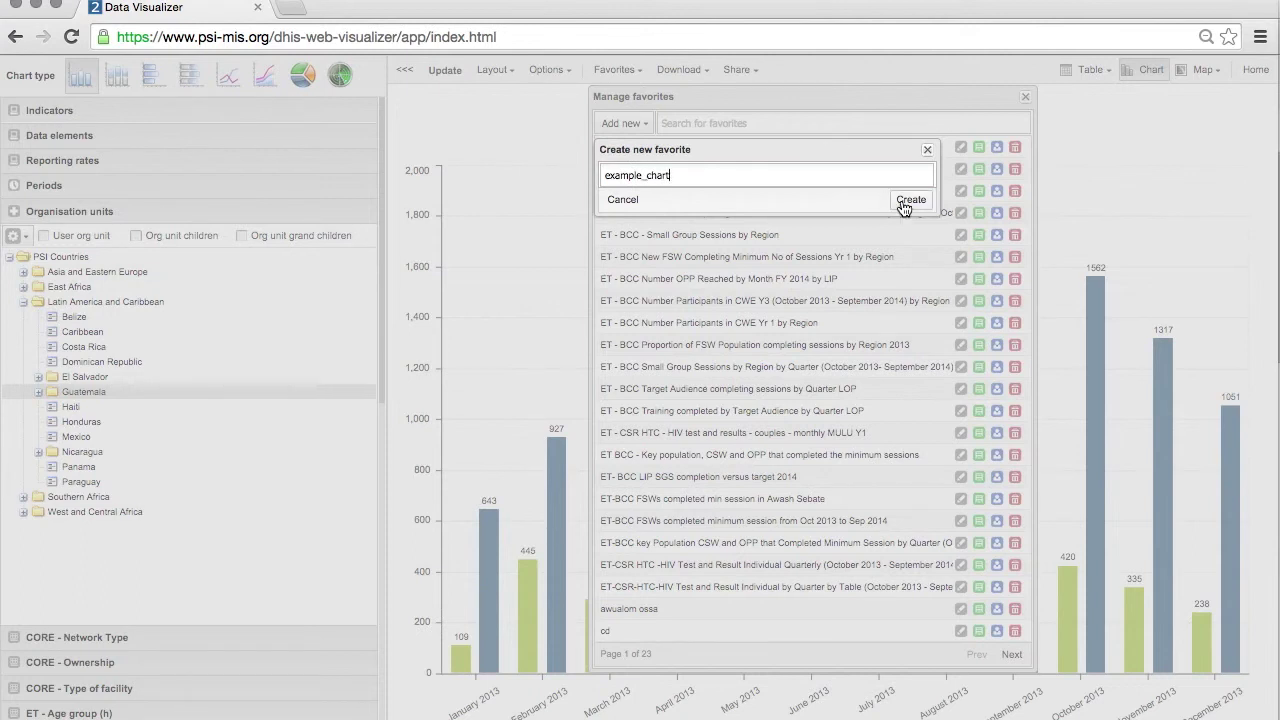
{"action": "left_click", "coordinate": [904, 204]}
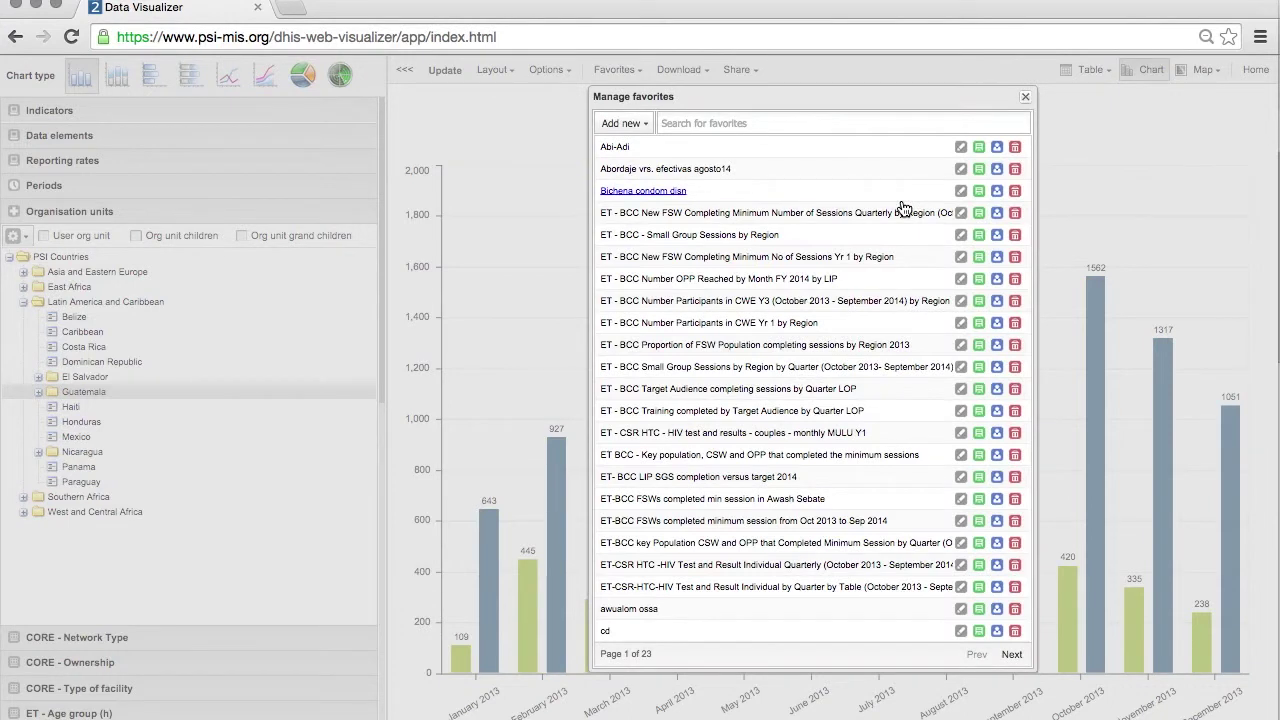
{"action": "left_click", "coordinate": [1025, 97]}
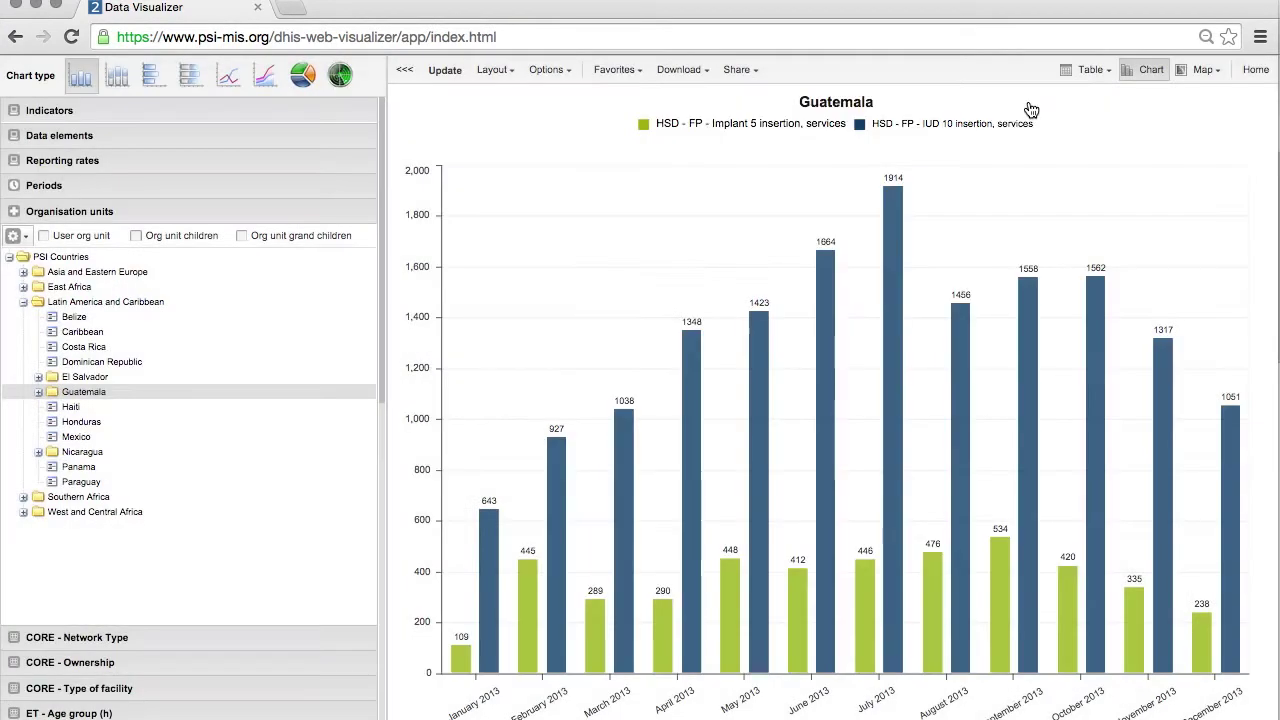
Step: Download the Guatemala chart as a PDF, view the file, and return to Data Visualizer
{"action": "left_click", "coordinate": [706, 79]}
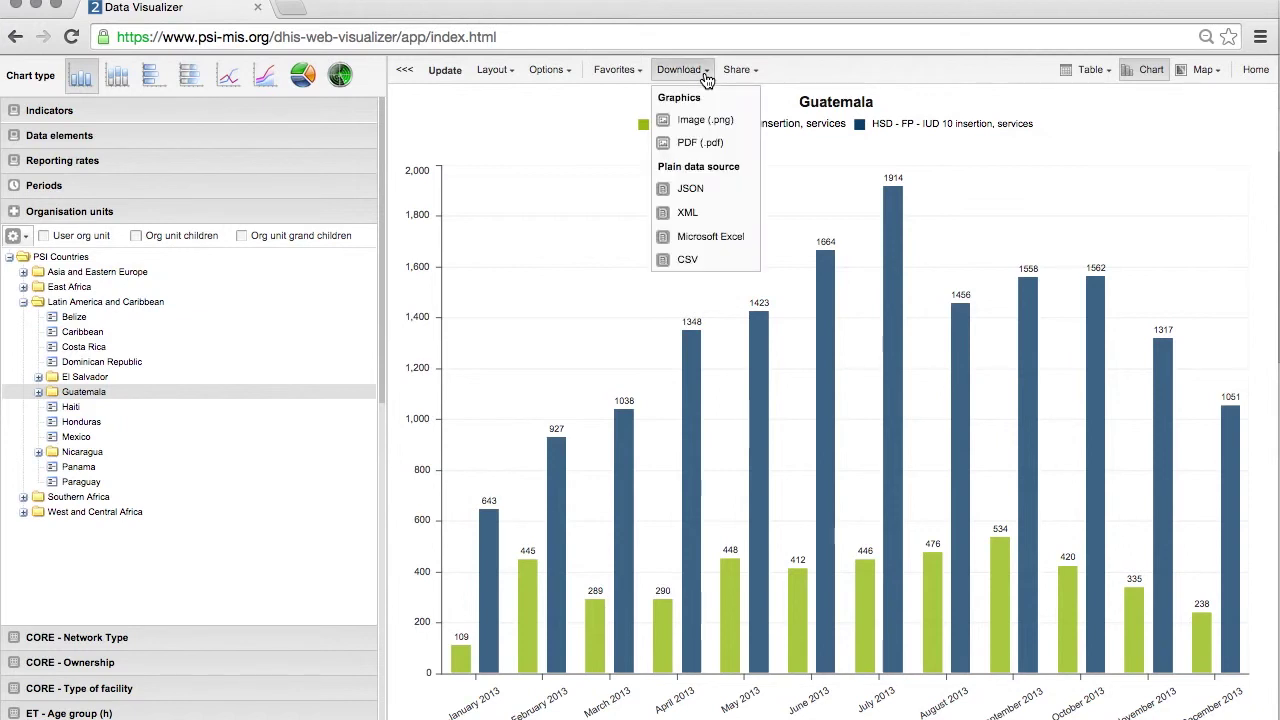
{"action": "left_click", "coordinate": [705, 146]}
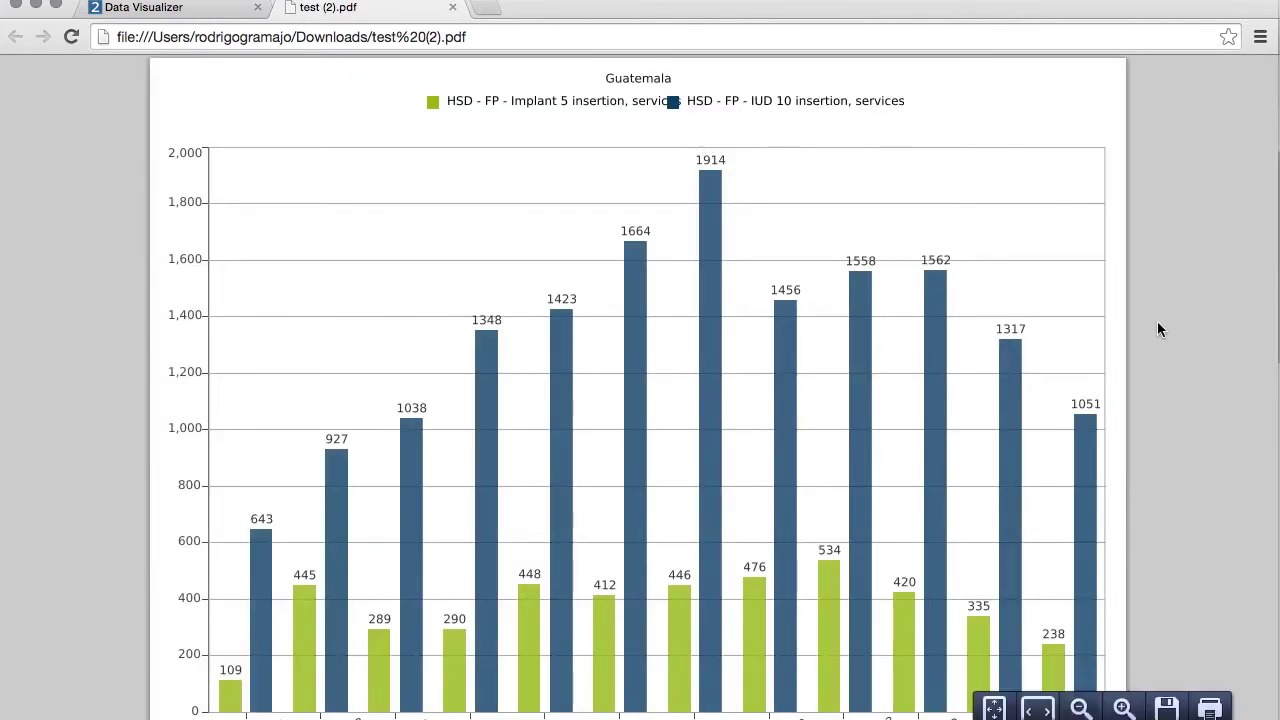
{"action": "left_click", "coordinate": [215, 8]}
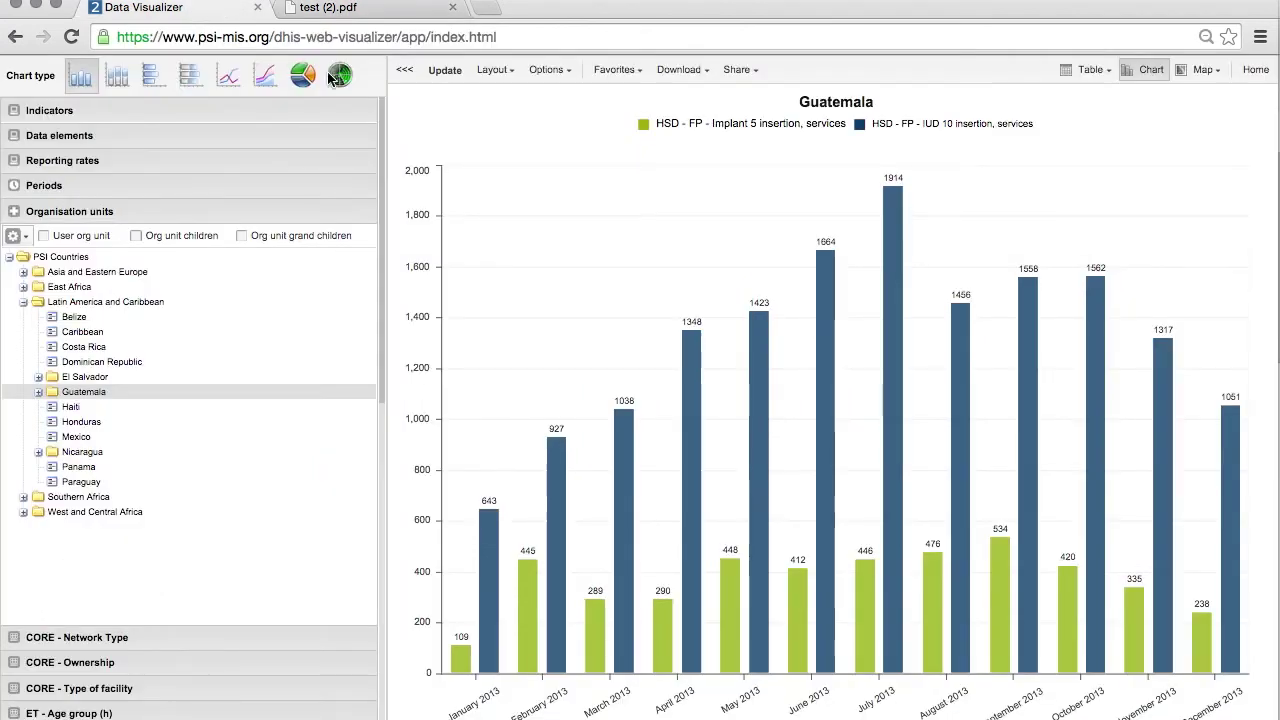